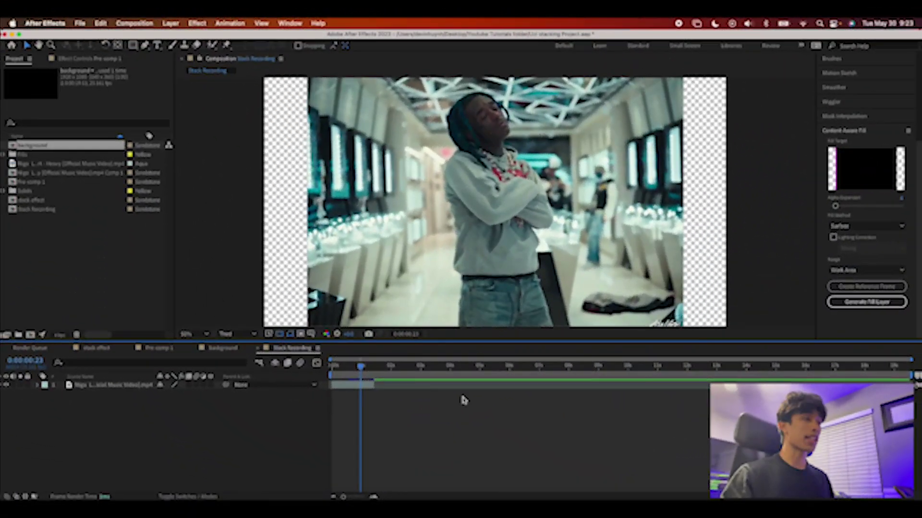
- Duplicate the music video clip layer twice so the comp holds three copies
{"action": "key", "text": "semicolon"}
{"action": "left_click_drag", "start_coordinate": [595, 369], "coordinate": [360, 379]}
{"action": "left_click", "coordinate": [376, 386]}
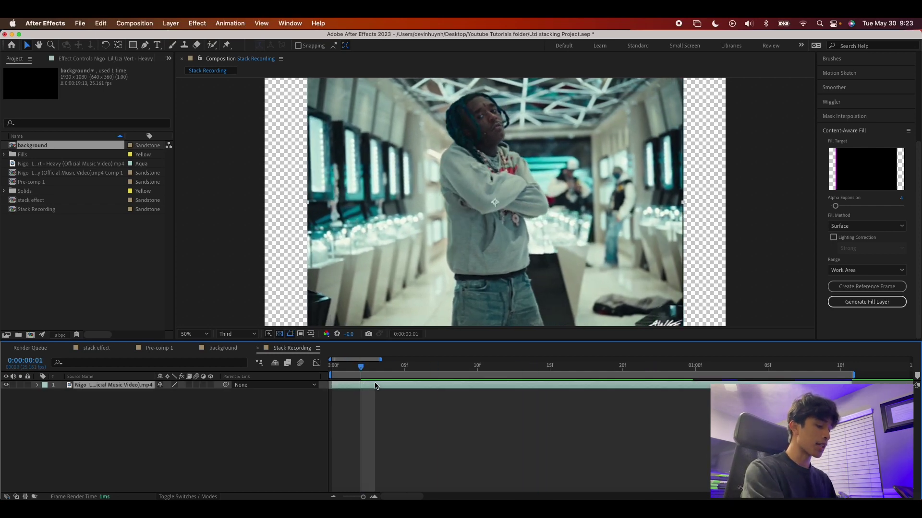
{"action": "key", "text": "super+d"}
{"action": "key", "text": "super+d"}
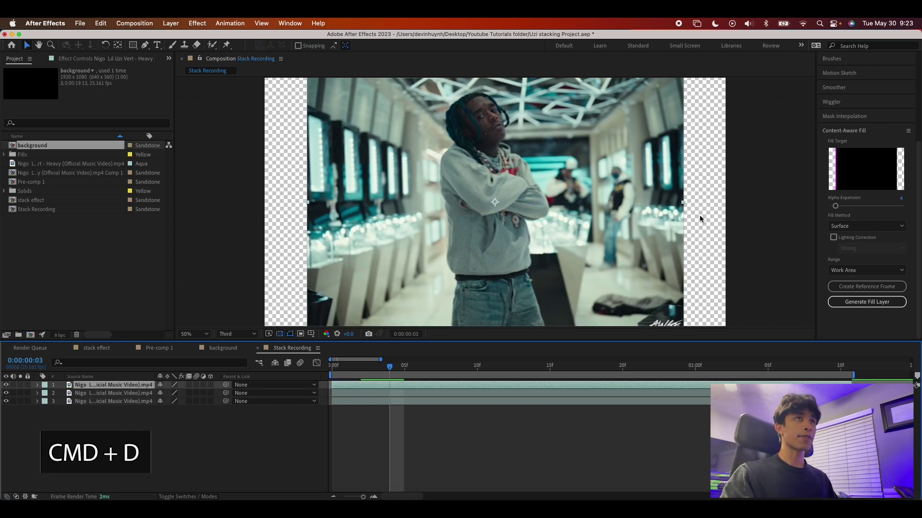
{"action": "left_click_drag", "start_coordinate": [390, 368], "coordinate": [610, 368]}
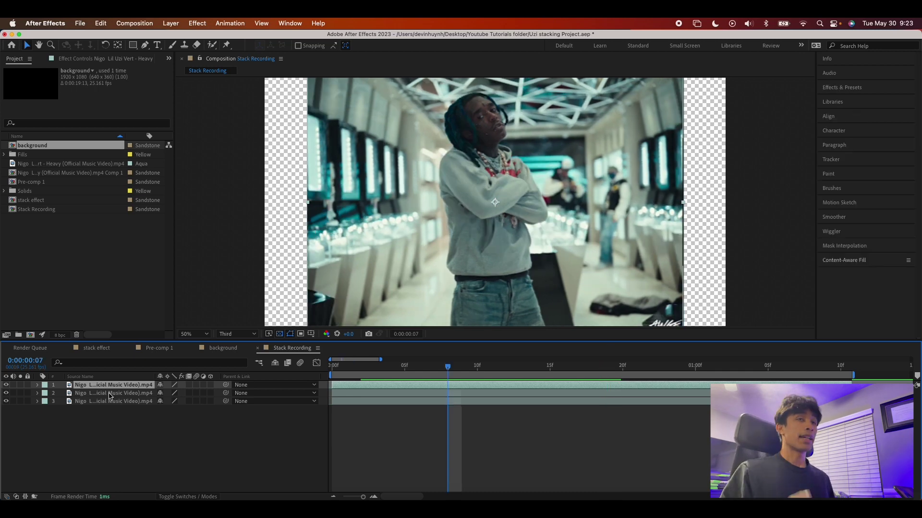
- Hide the top two clip copies, leaving the bottom copy visible and selected
{"action": "left_click", "coordinate": [114, 394]}
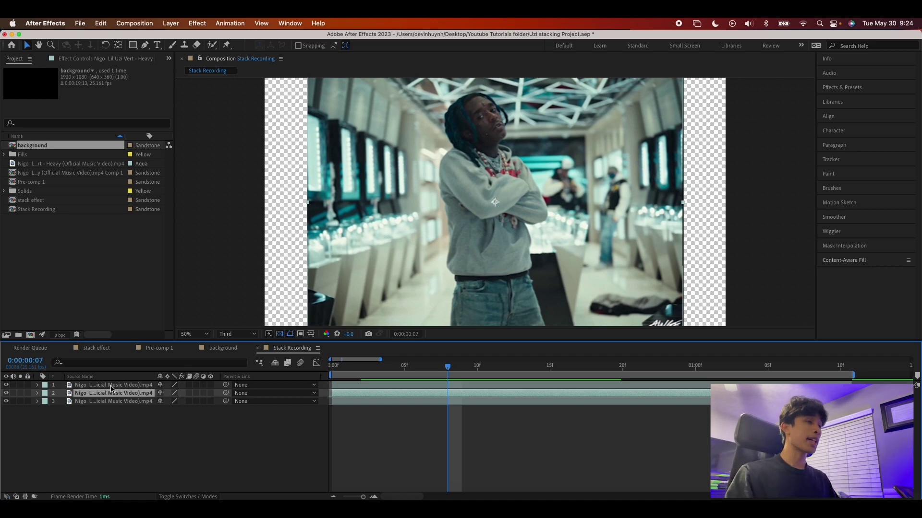
{"action": "left_click", "coordinate": [115, 386]}
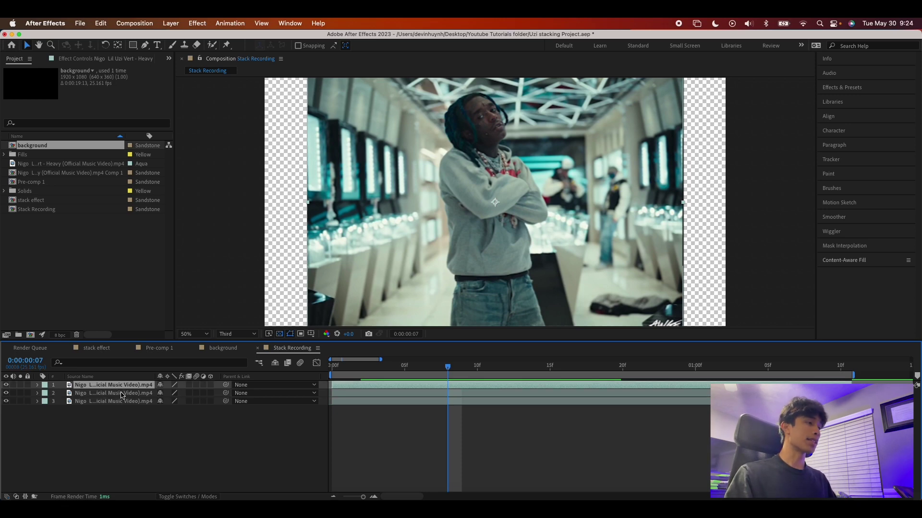
{"action": "left_click", "coordinate": [6, 393]}
{"action": "left_click", "coordinate": [6, 385]}
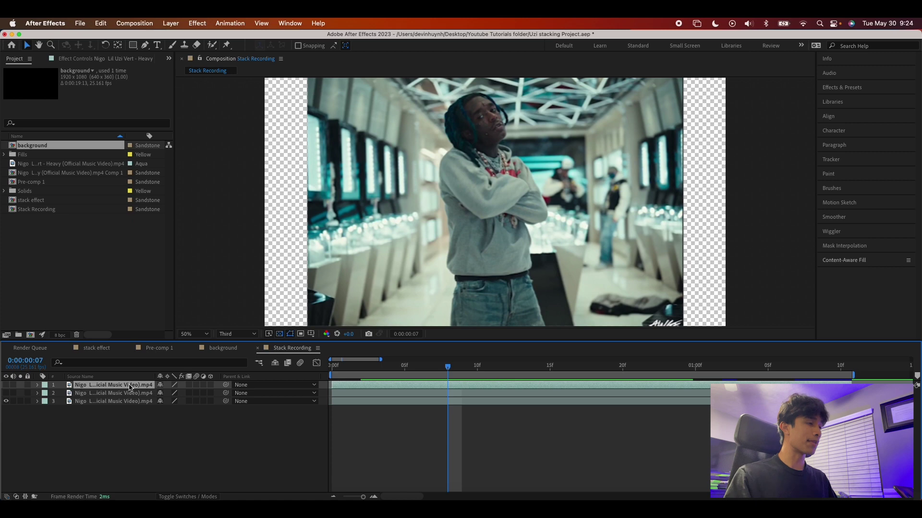
{"action": "left_click", "coordinate": [127, 402]}
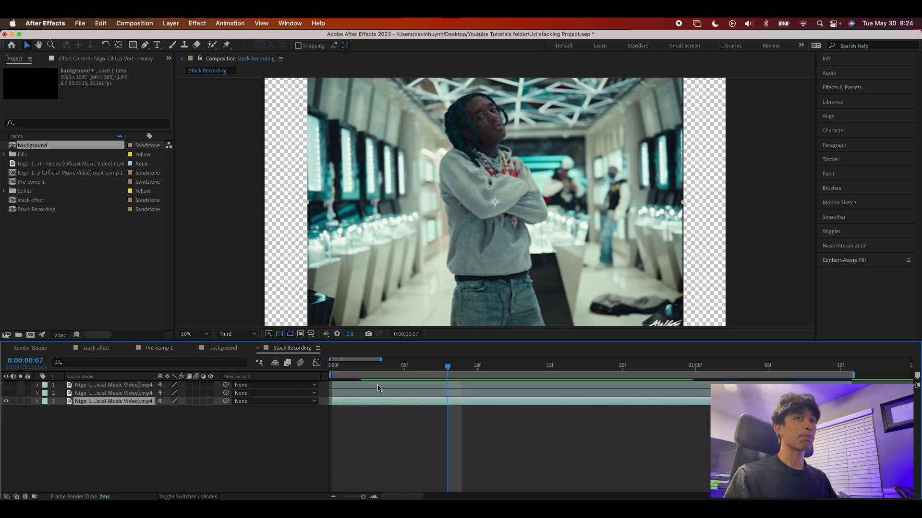
- At frame 0, draw a RotoBezier Pen mask around the standing figure on the bottom copy
{"action": "left_click_drag", "start_coordinate": [453, 369], "coordinate": [303, 366]}
{"action": "left_click", "coordinate": [145, 45]}
{"action": "left_click", "coordinate": [467, 84]}
{"action": "left_click", "coordinate": [429, 202]}
{"action": "left_click", "coordinate": [431, 254]}
{"action": "left_click", "coordinate": [441, 312]}
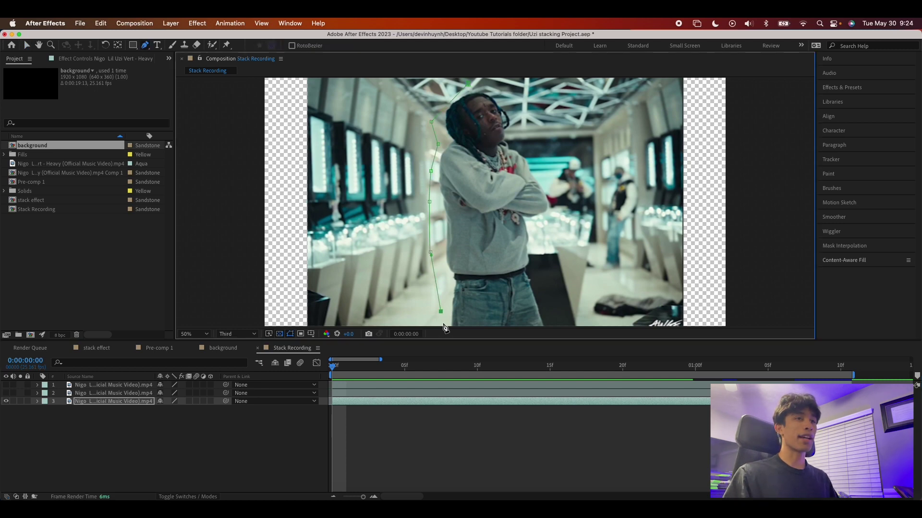
{"action": "scroll", "coordinate": [467, 313], "scroll_direction": "down", "scroll_amount": 2}
{"action": "scroll", "coordinate": [471, 275], "scroll_direction": "up", "scroll_amount": 1}
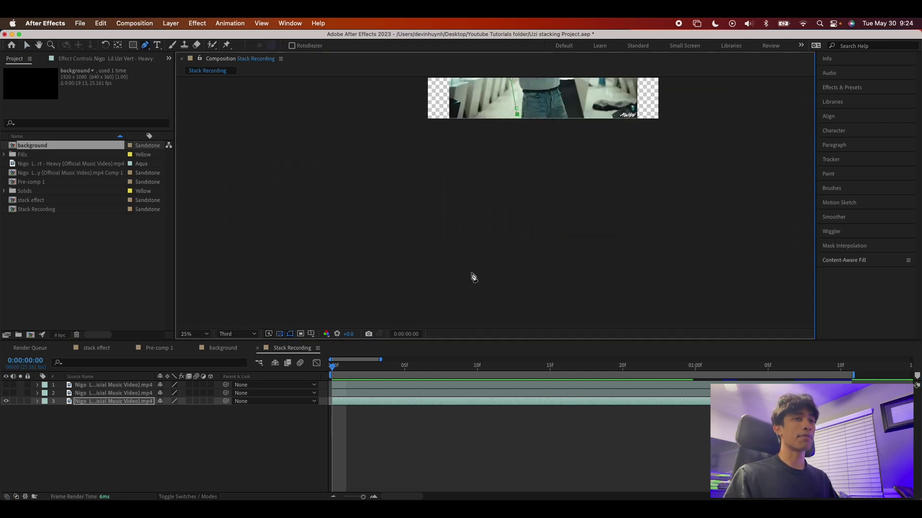
{"action": "key", "text": "shift+/"}
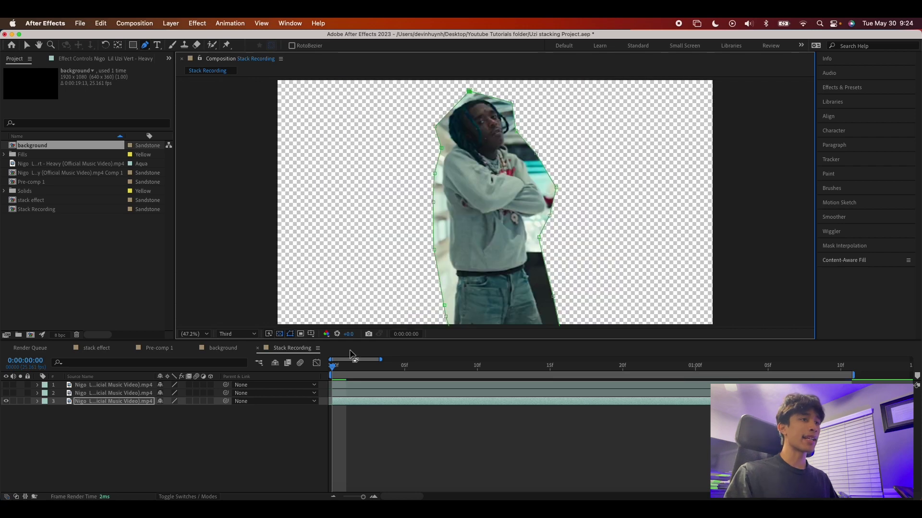
- At frame 15, reshape the mask points around the arm and right elbow
{"action": "left_click_drag", "start_coordinate": [332, 369], "coordinate": [807, 370]}
{"action": "left_click_drag", "start_coordinate": [551, 216], "coordinate": [554, 239]}
{"action": "left_click_drag", "start_coordinate": [398, 372], "coordinate": [320, 407]}
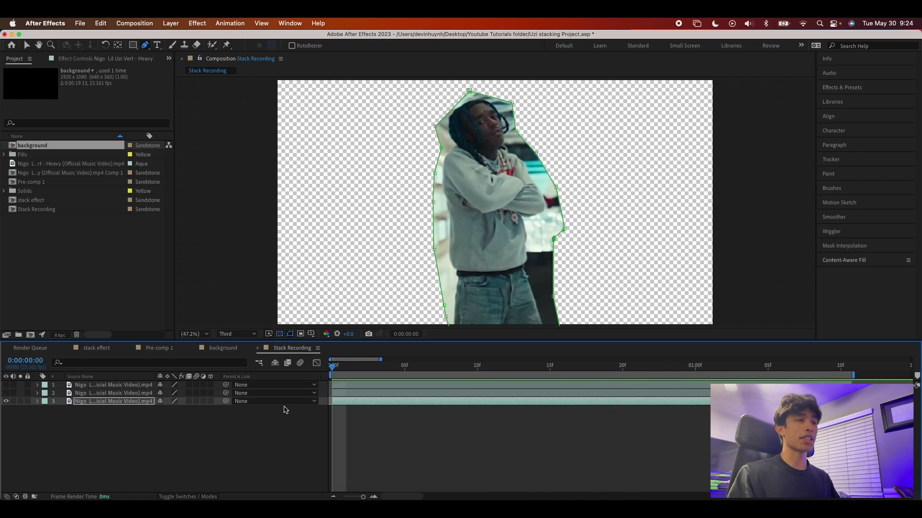
- Set the bottom copy's Mask 1 to Subtract so the figure is cut out
{"action": "left_click", "coordinate": [38, 402]}
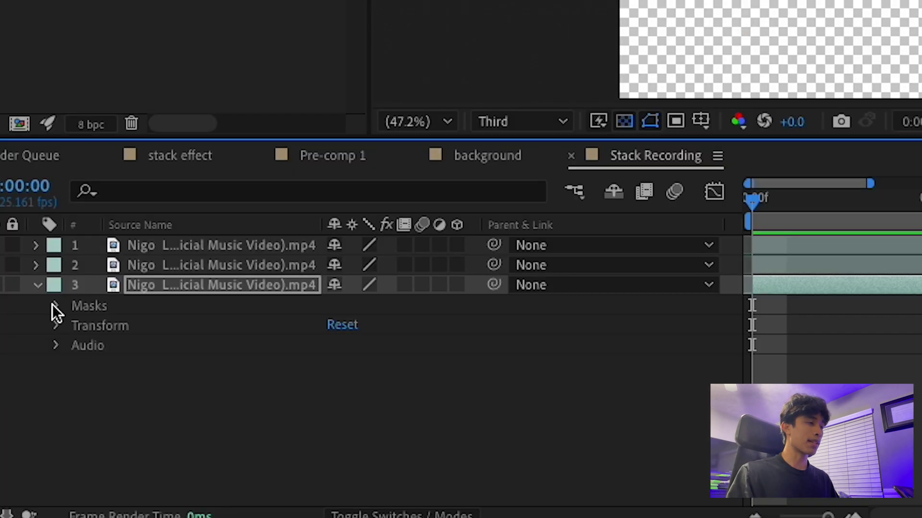
{"action": "left_click", "coordinate": [45, 410]}
{"action": "left_click", "coordinate": [367, 326]}
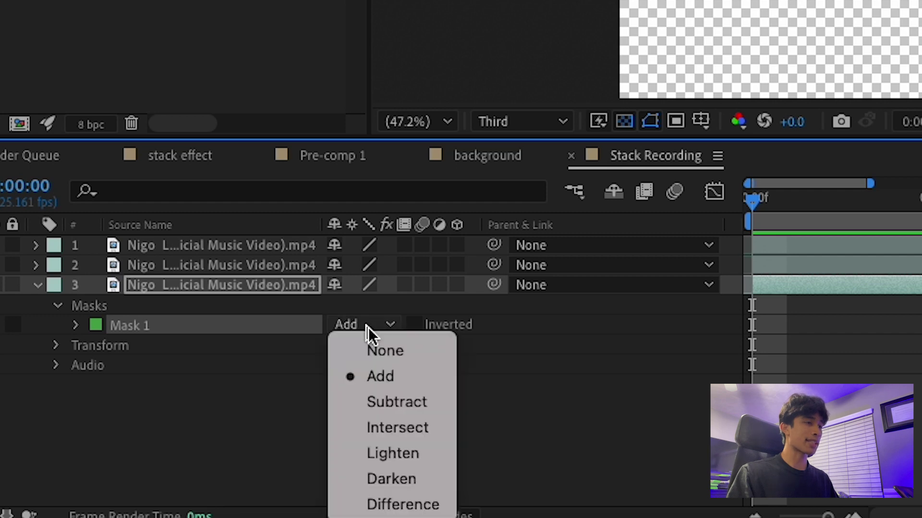
{"action": "left_click", "coordinate": [381, 401]}
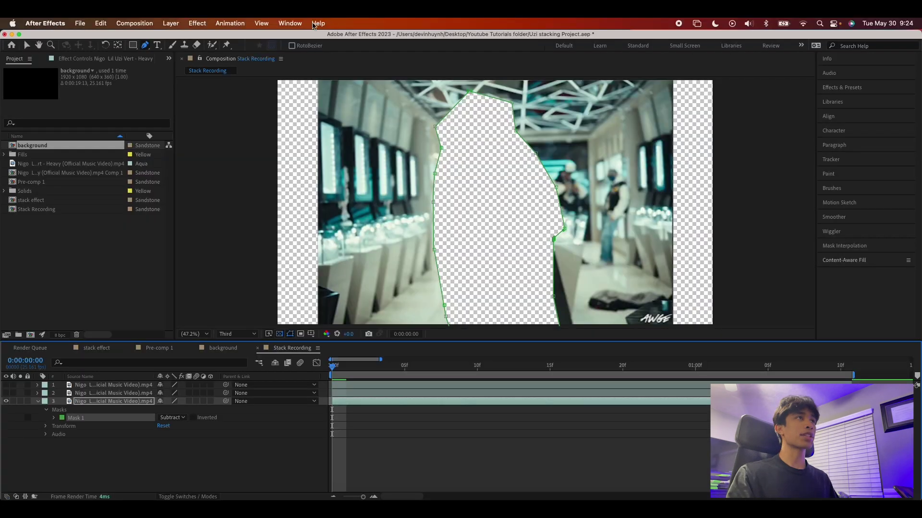
- Generate a Content-Aware Fill layer with the Surface fill method, then switch to Runway in Chrome
{"action": "left_click", "coordinate": [290, 23]}
{"action": "mouse_move", "coordinate": [304, 36]}
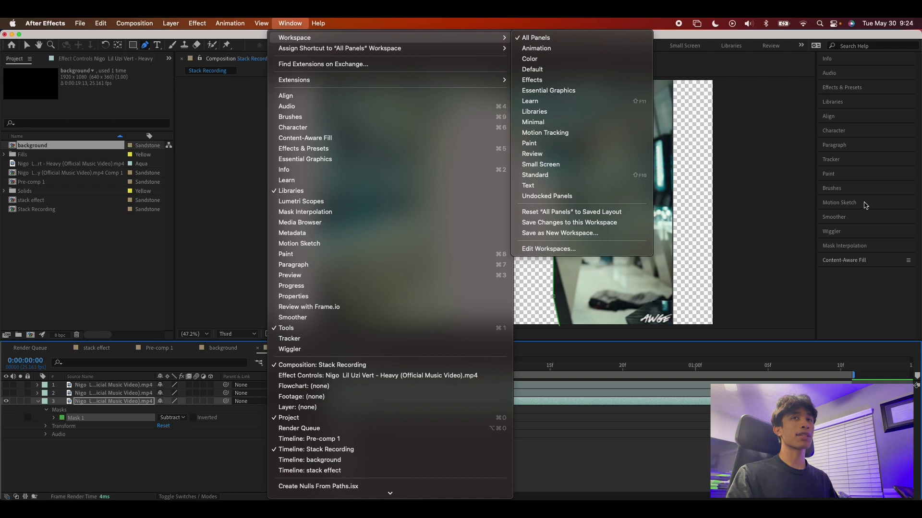
{"action": "left_click", "coordinate": [843, 244]}
{"action": "left_click", "coordinate": [864, 262]}
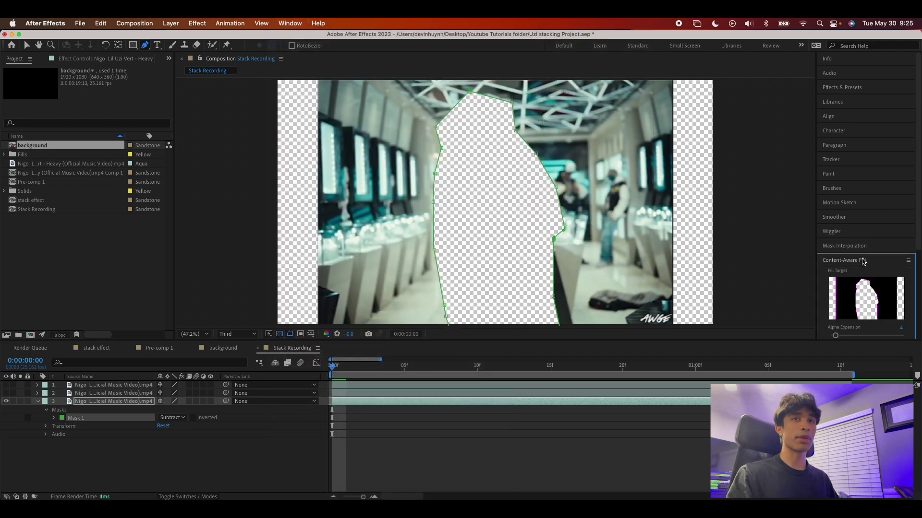
{"action": "scroll", "coordinate": [874, 254], "scroll_direction": "down", "scroll_amount": 3}
{"action": "left_click", "coordinate": [877, 265]}
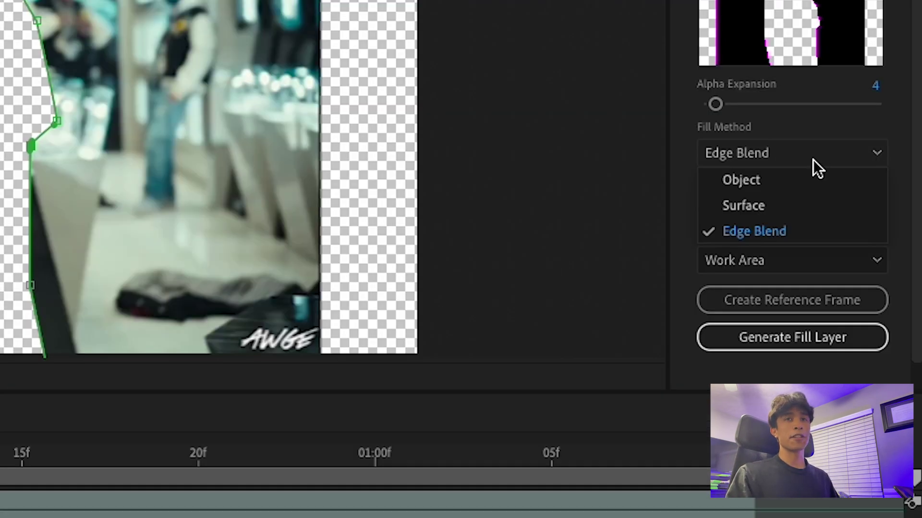
{"action": "left_click", "coordinate": [870, 284]}
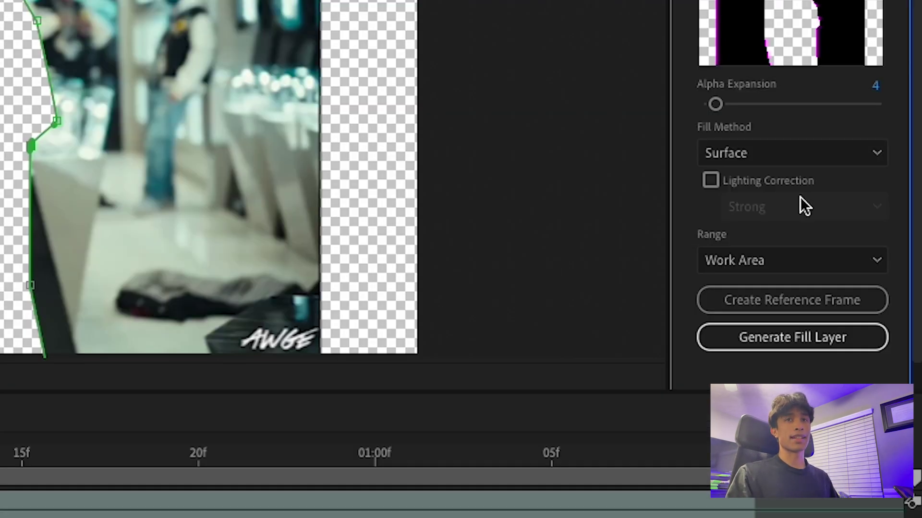
{"action": "left_click", "coordinate": [828, 338]}
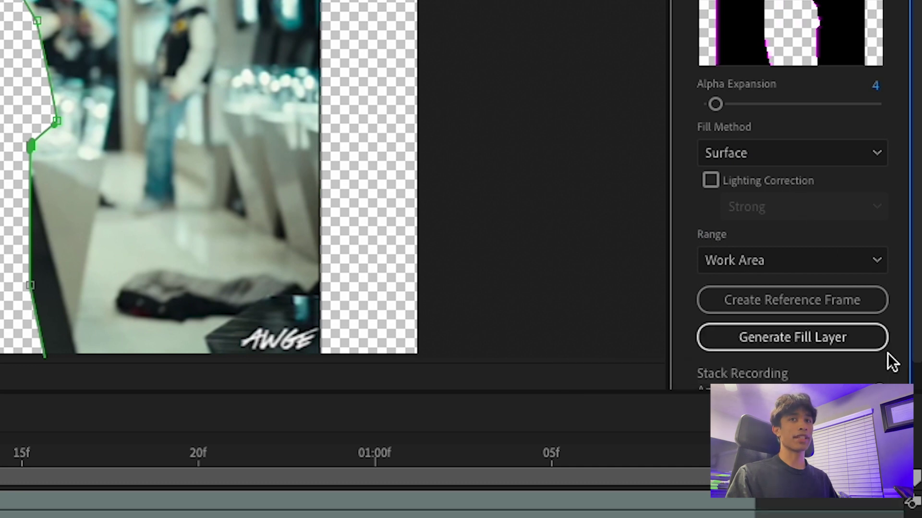
{"action": "scroll", "coordinate": [918, 304], "scroll_direction": "down", "scroll_amount": 1}
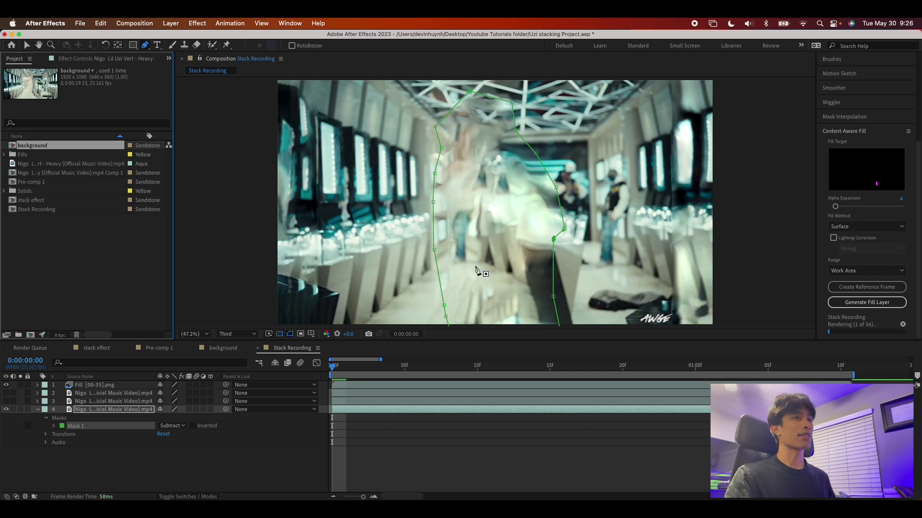
{"action": "left_click", "coordinate": [579, 500]}
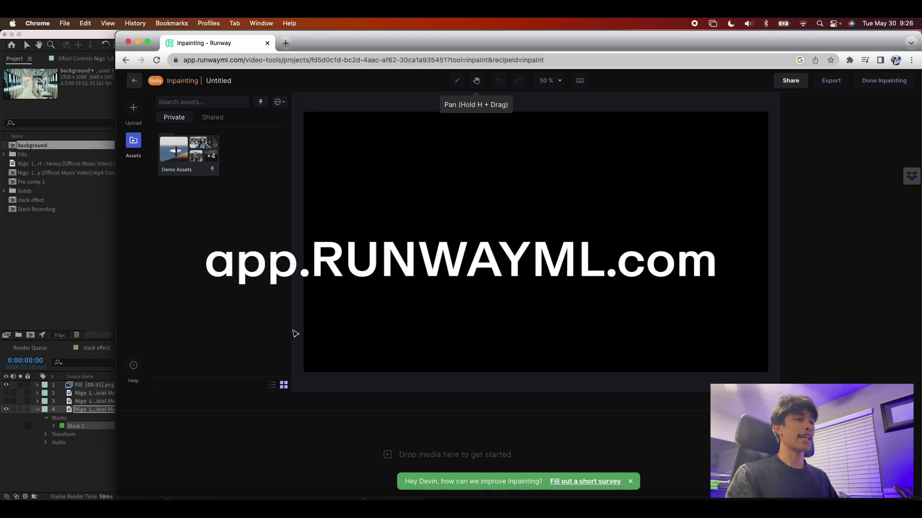
- Scroll through Runway's AI Magic Tools dashboard, including Inpainting, then return to After Effects
{"action": "left_click", "coordinate": [113, 499]}
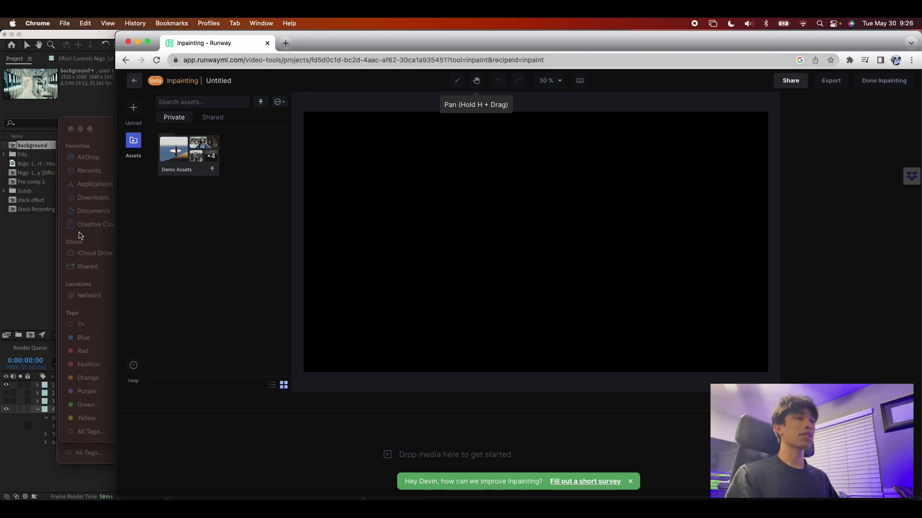
{"action": "left_click", "coordinate": [134, 81]}
{"action": "scroll", "coordinate": [517, 261], "scroll_direction": "down", "scroll_amount": 5}
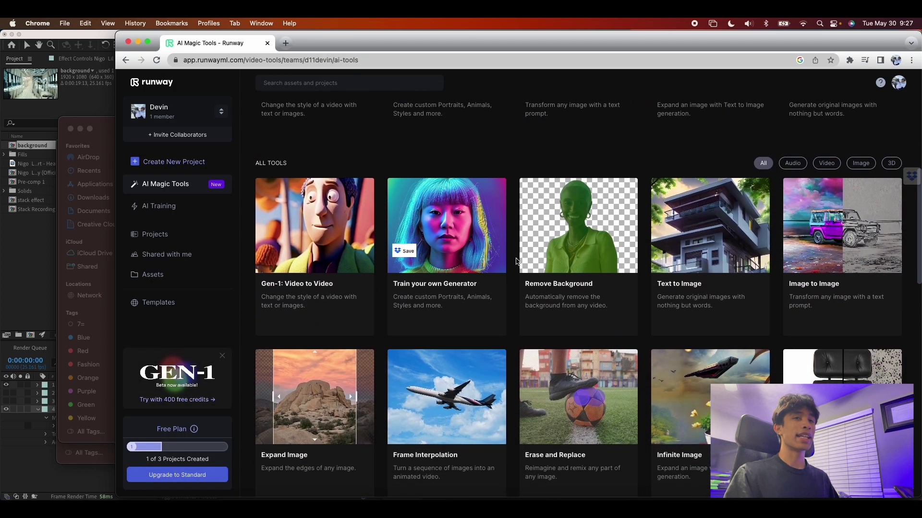
{"action": "scroll", "coordinate": [516, 261], "scroll_direction": "down", "scroll_amount": 7}
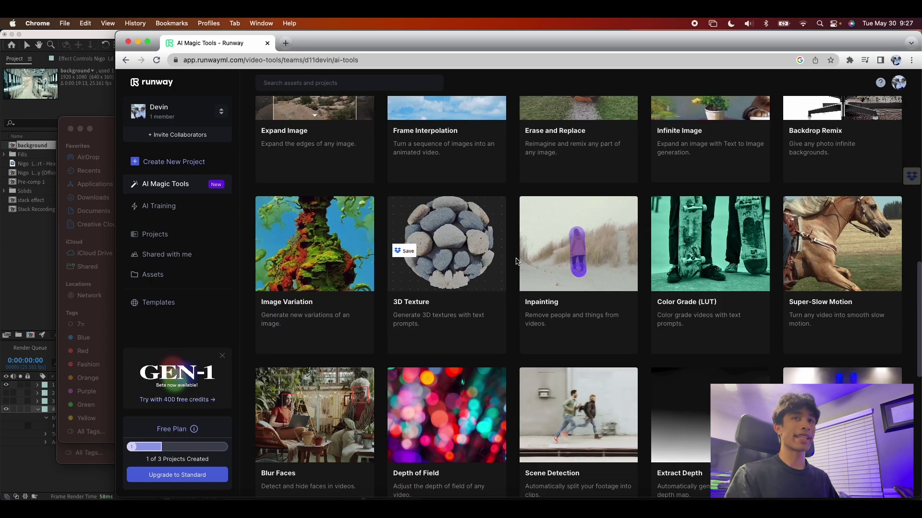
{"action": "scroll", "coordinate": [683, 288], "scroll_direction": "up", "scroll_amount": 2}
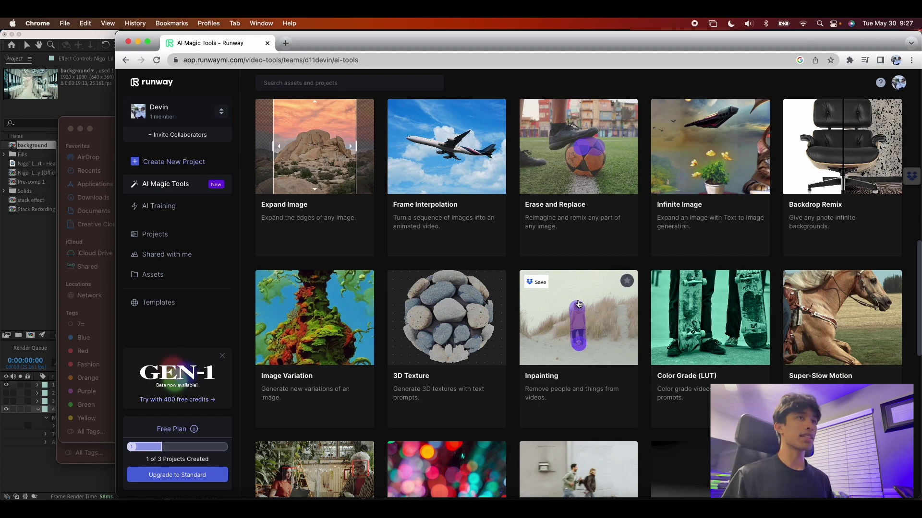
{"action": "scroll", "coordinate": [643, 289], "scroll_direction": "down", "scroll_amount": 5}
{"action": "scroll", "coordinate": [623, 301], "scroll_direction": "up", "scroll_amount": 3}
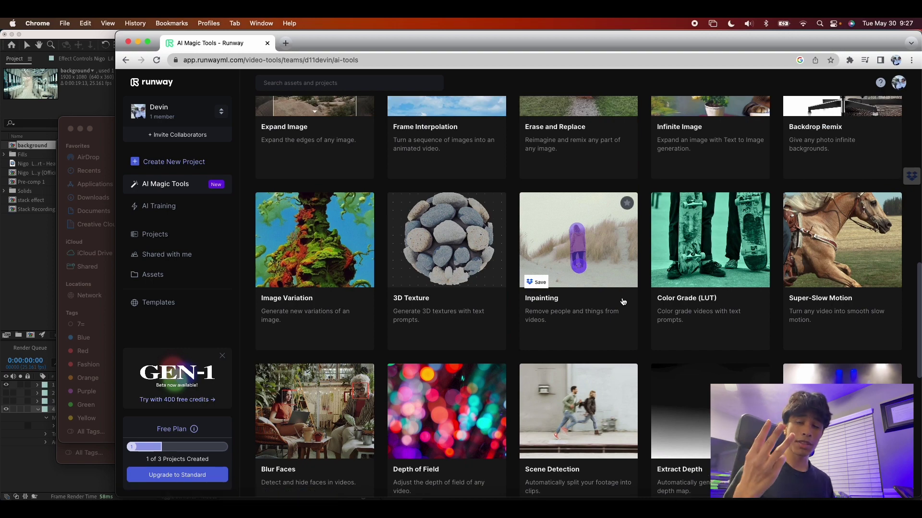
{"action": "scroll", "coordinate": [623, 301], "scroll_direction": "up", "scroll_amount": 10}
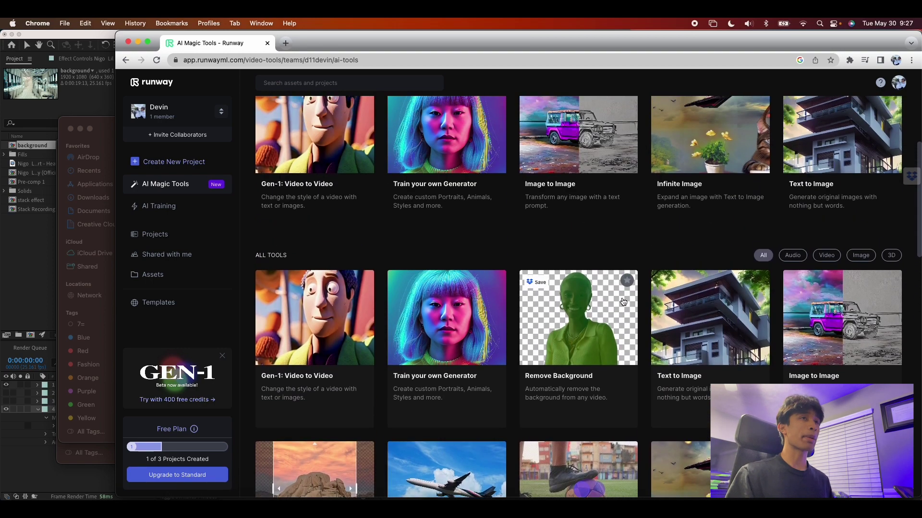
{"action": "scroll", "coordinate": [552, 308], "scroll_direction": "up", "scroll_amount": 1}
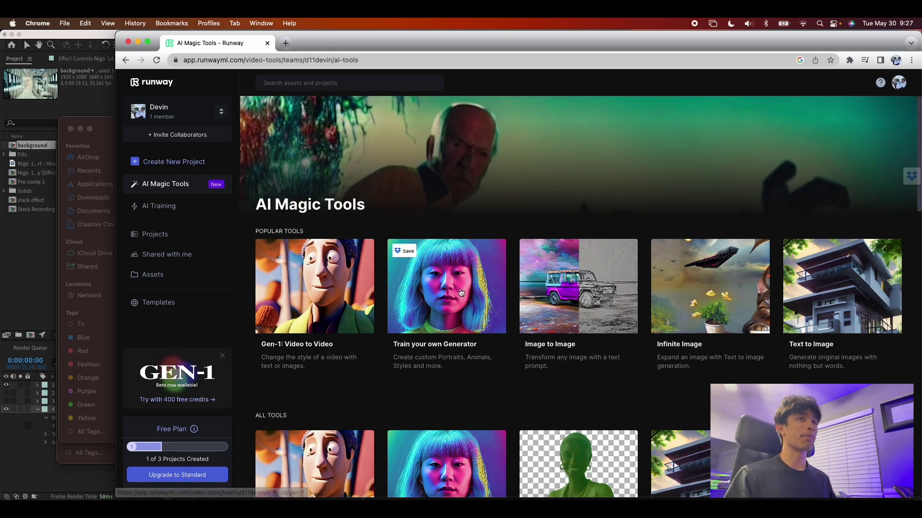
{"action": "scroll", "coordinate": [461, 269], "scroll_direction": "down", "scroll_amount": 3}
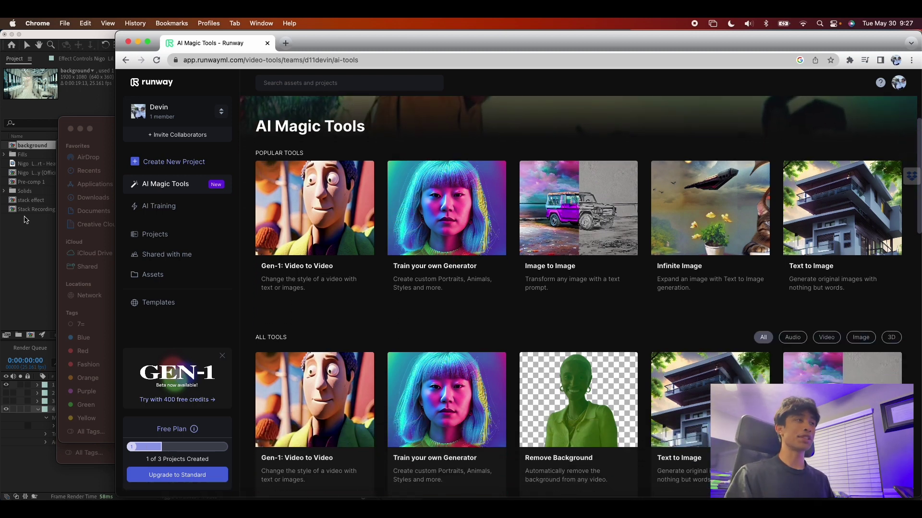
{"action": "left_click", "coordinate": [25, 257]}
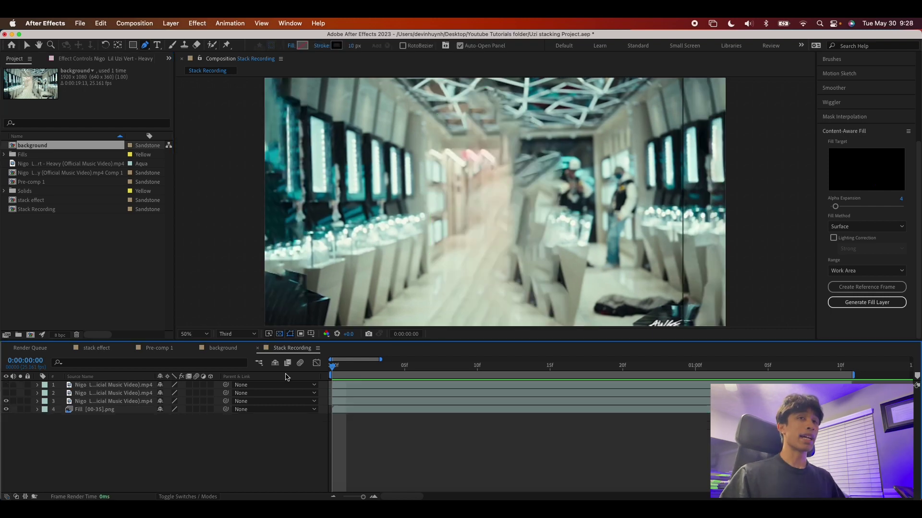
- Preview the comp and make layer 2 visible over the filled background plate
{"action": "key", "text": "space"}
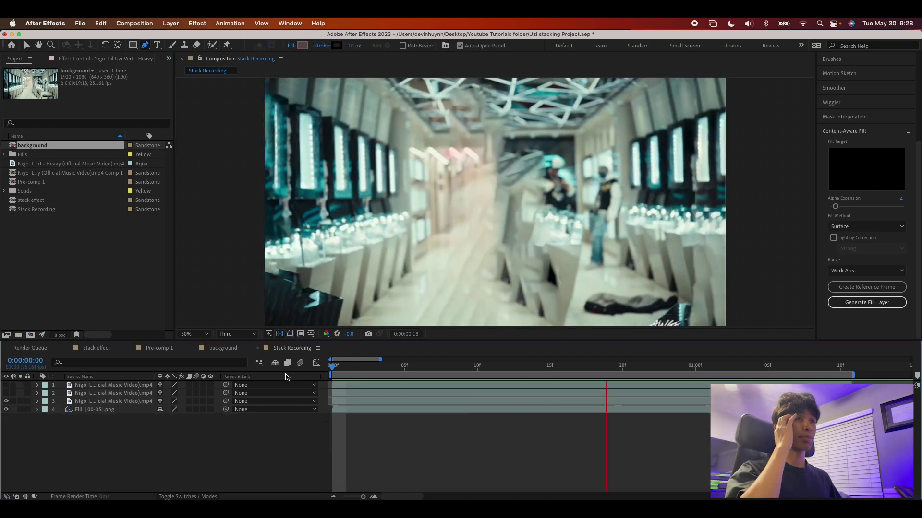
{"action": "key", "text": "space"}
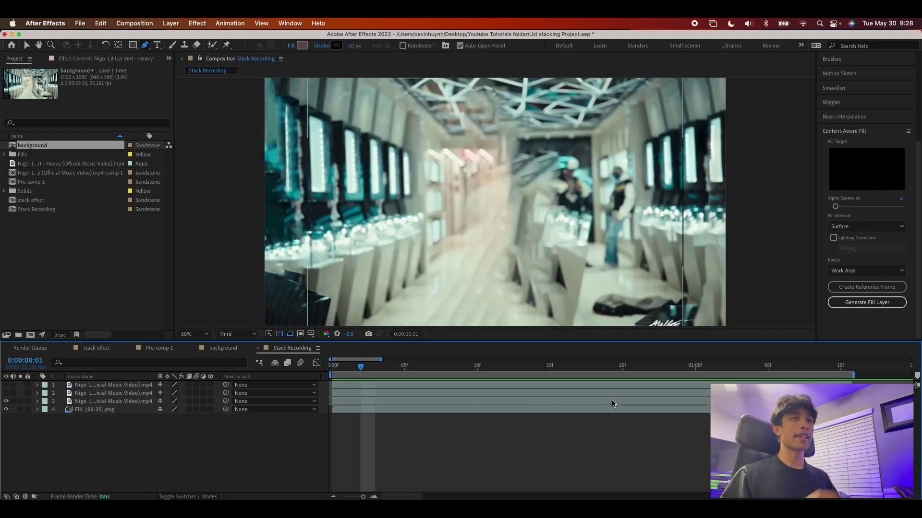
{"action": "left_click_drag", "start_coordinate": [361, 367], "coordinate": [316, 402]}
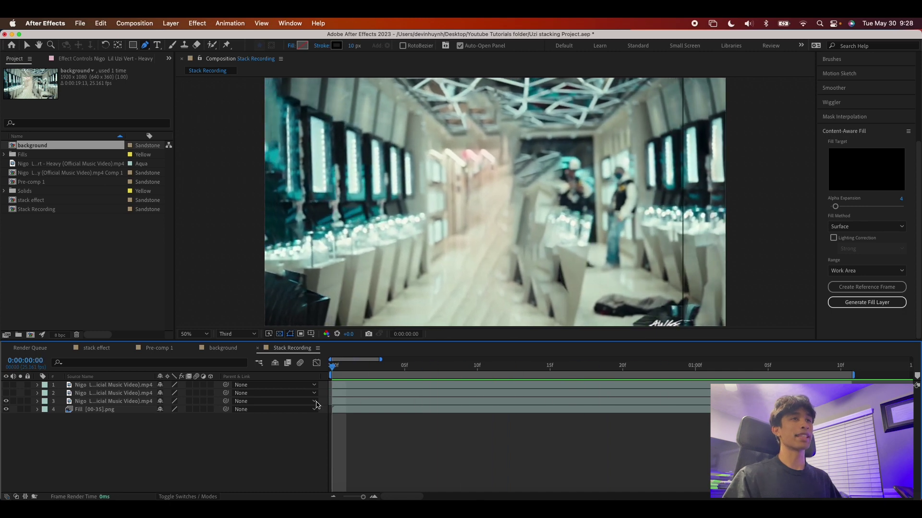
{"action": "left_click", "coordinate": [7, 395]}
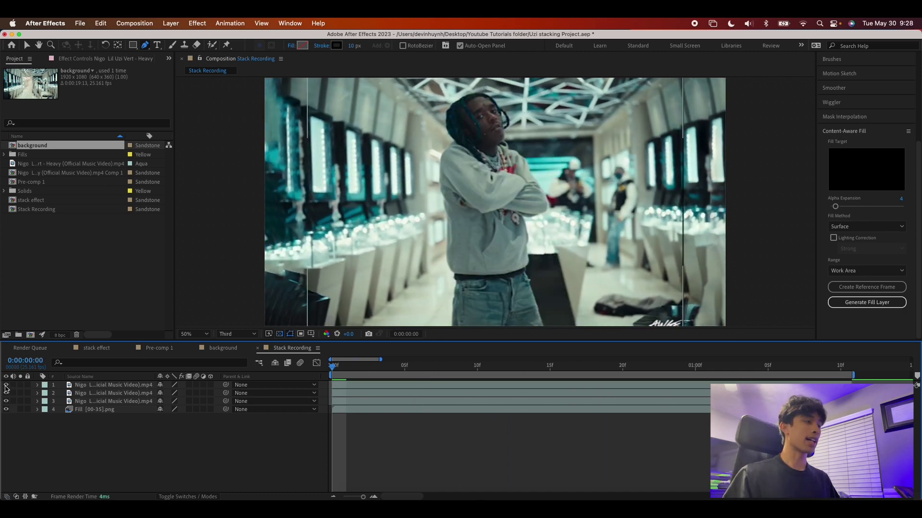
- Give the performer layer a Pink label
{"action": "left_click", "coordinate": [121, 395]}
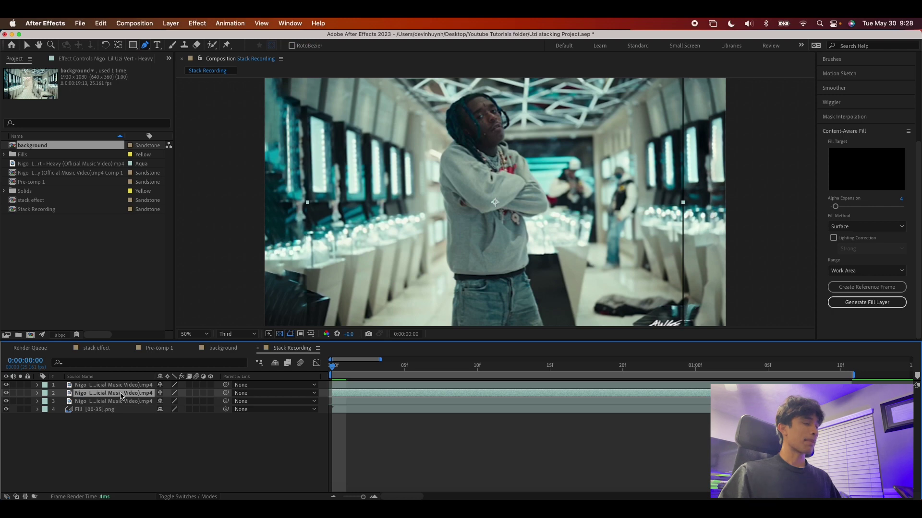
{"action": "left_click", "coordinate": [100, 23]}
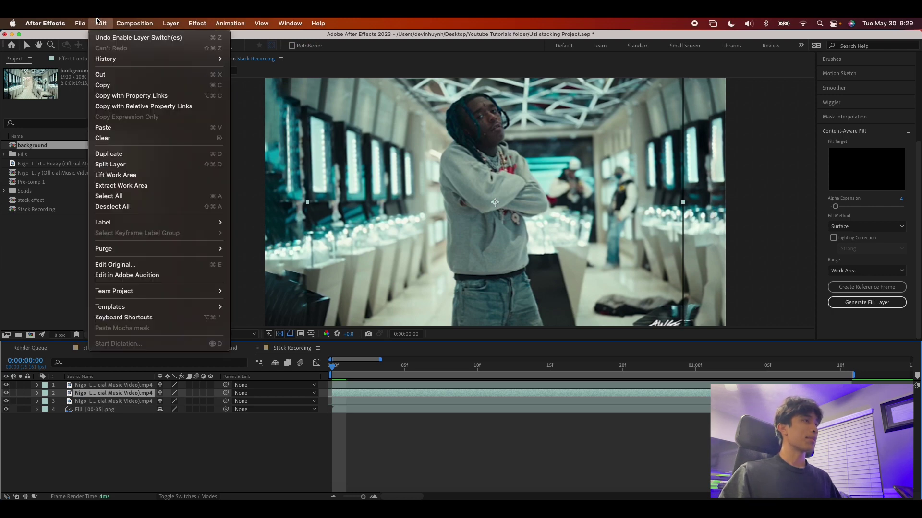
{"action": "mouse_move", "coordinate": [139, 226]}
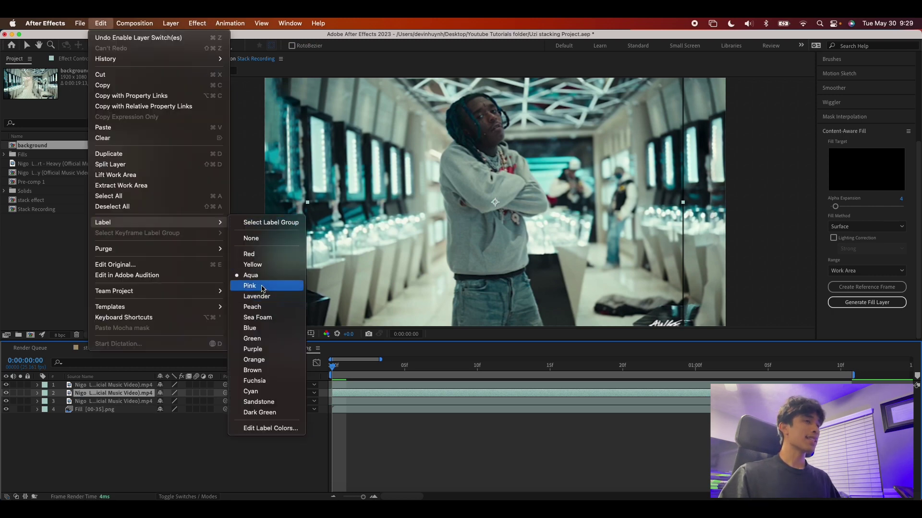
{"action": "left_click", "coordinate": [260, 286]}
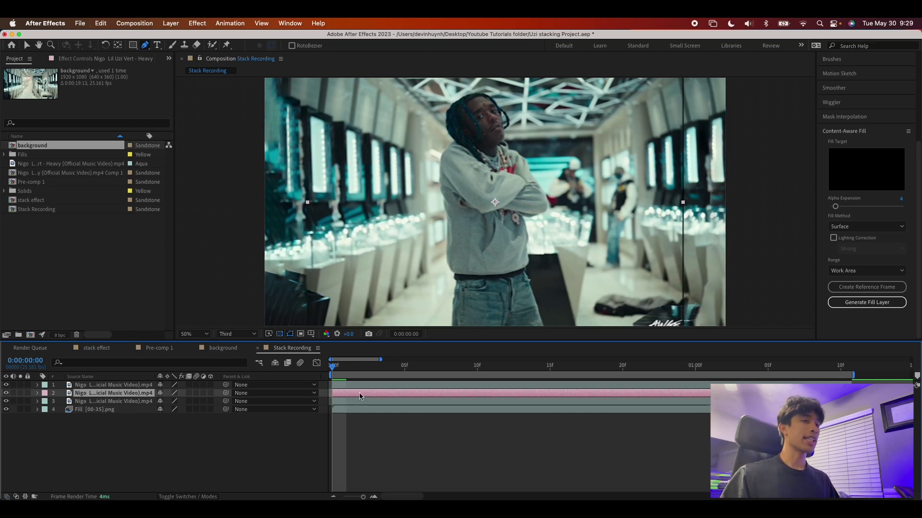
- Scrub and preview to the pose at 0:00:01:00, then select the top two performer layers
{"action": "left_click_drag", "start_coordinate": [339, 369], "coordinate": [677, 388]}
{"action": "key", "text": "space"}
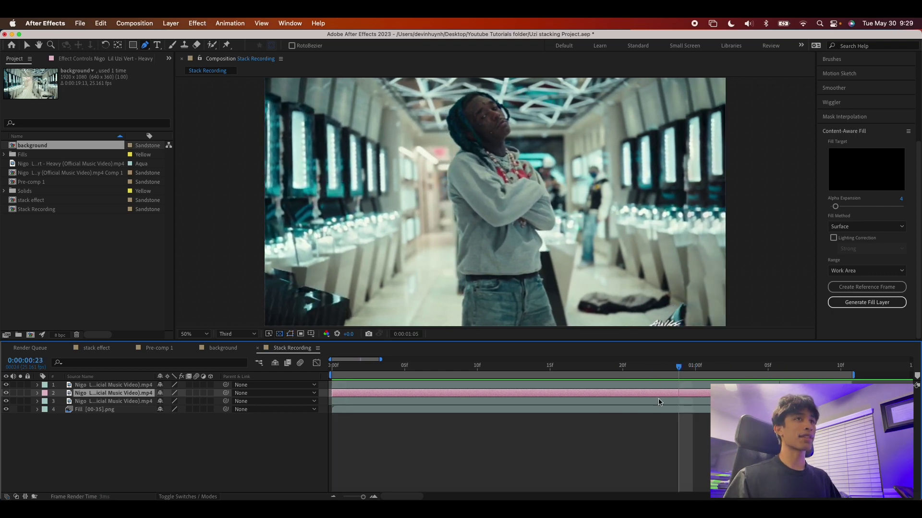
{"action": "left_click_drag", "start_coordinate": [342, 372], "coordinate": [712, 357]}
{"action": "left_click_drag", "start_coordinate": [332, 380], "coordinate": [705, 379]}
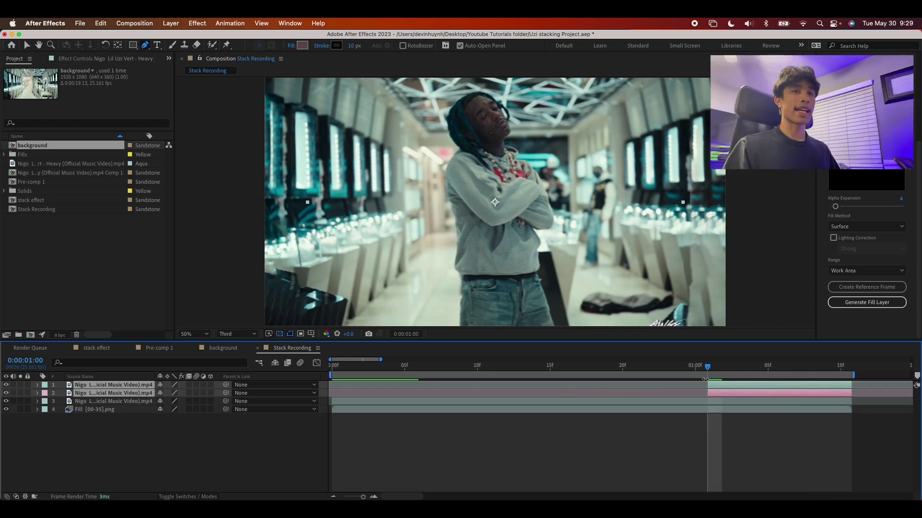
- Apply Time > Freeze Frame to the pink performer layer at the one-second pose
{"action": "left_click", "coordinate": [712, 431]}
{"action": "left_click", "coordinate": [724, 393]}
{"action": "right_click", "coordinate": [728, 395]}
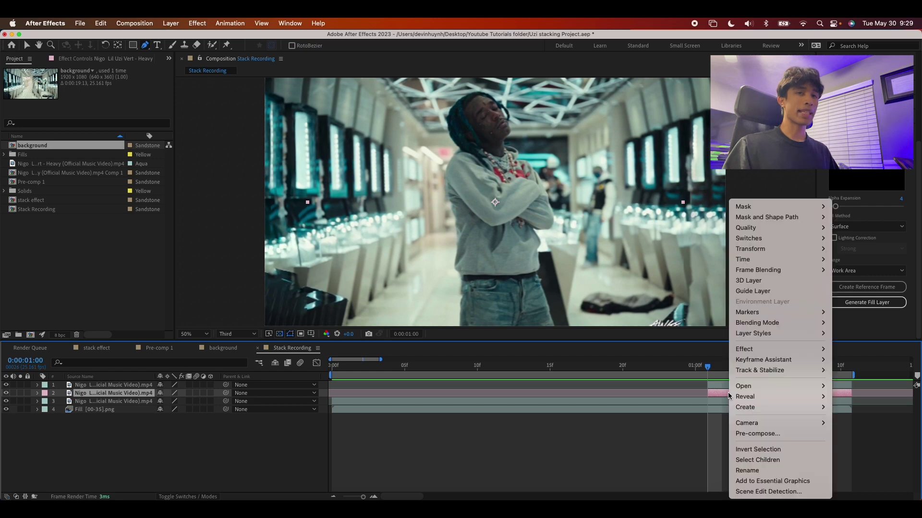
{"action": "mouse_move", "coordinate": [761, 260]}
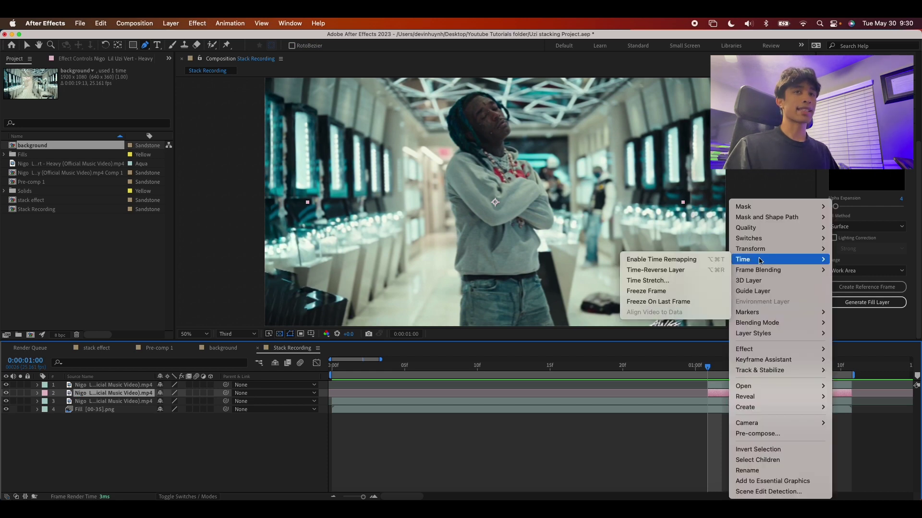
{"action": "left_click", "coordinate": [698, 290]}
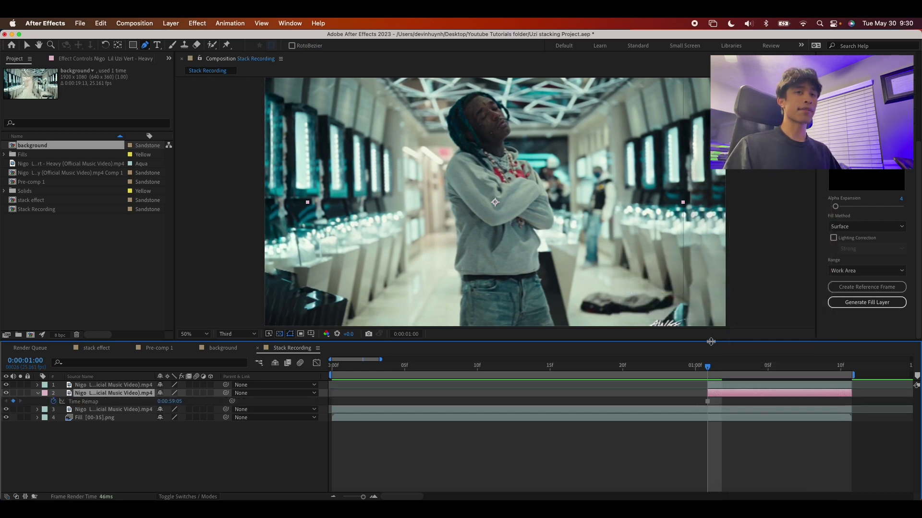
- Extend the frozen layer back to the comp start and trim its end to 0:00:01:00
{"action": "left_click_drag", "start_coordinate": [709, 393], "coordinate": [331, 393]}
{"action": "left_click_drag", "start_coordinate": [707, 368], "coordinate": [709, 395]}
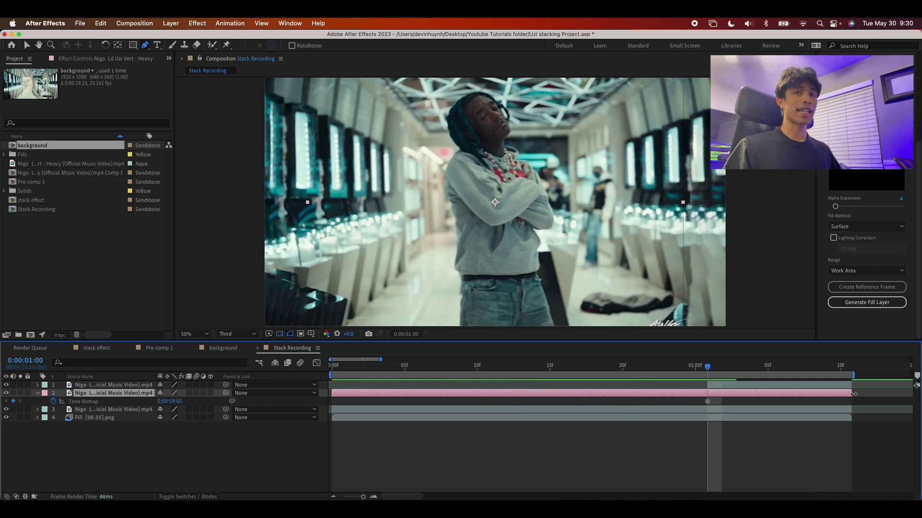
{"action": "left_click_drag", "start_coordinate": [848, 394], "coordinate": [738, 393]}
{"action": "left_click_drag", "start_coordinate": [714, 394], "coordinate": [591, 367]}
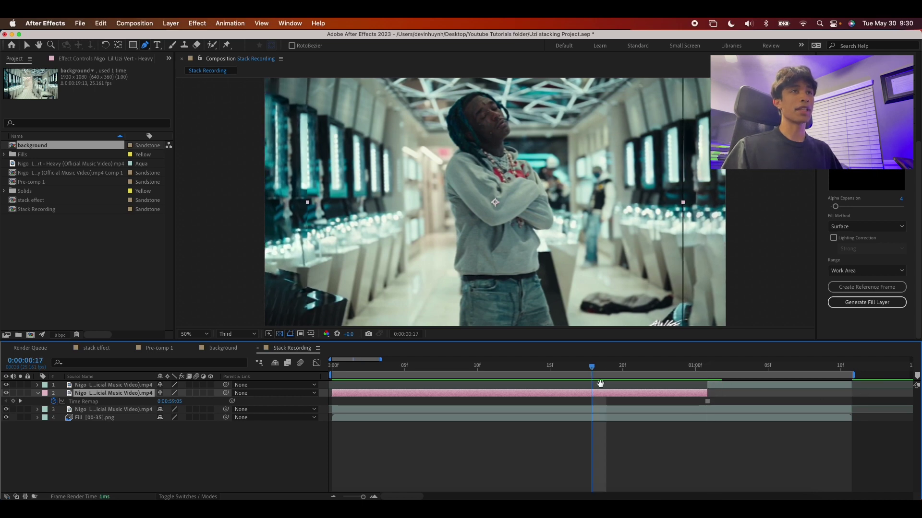
{"action": "key", "text": "space"}
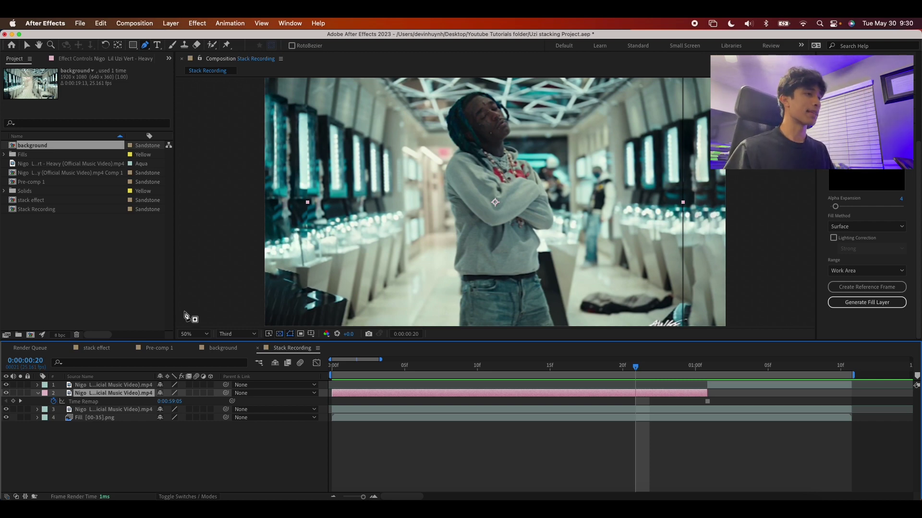
- Rename the frozen pink layer to 'head'
{"action": "right_click", "coordinate": [114, 393]}
{"action": "left_click", "coordinate": [147, 470]}
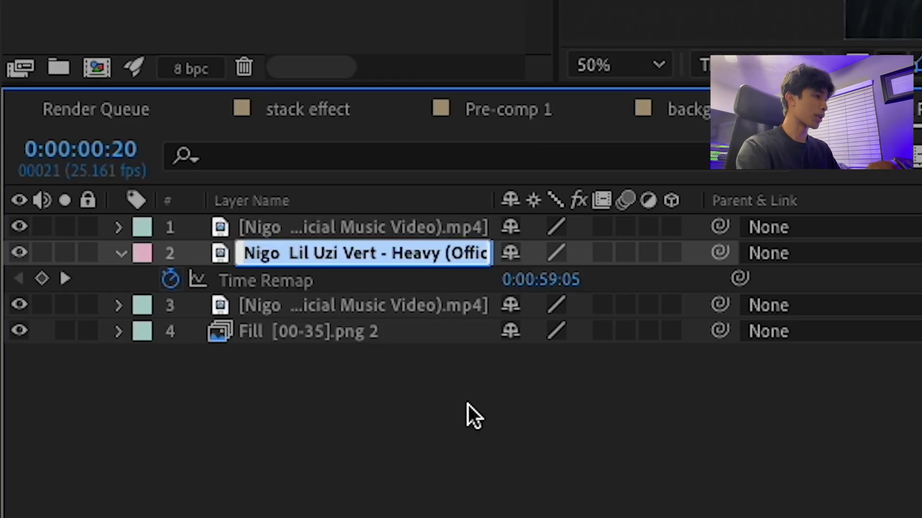
{"action": "type", "text": "head"}
{"action": "key", "text": "Return"}
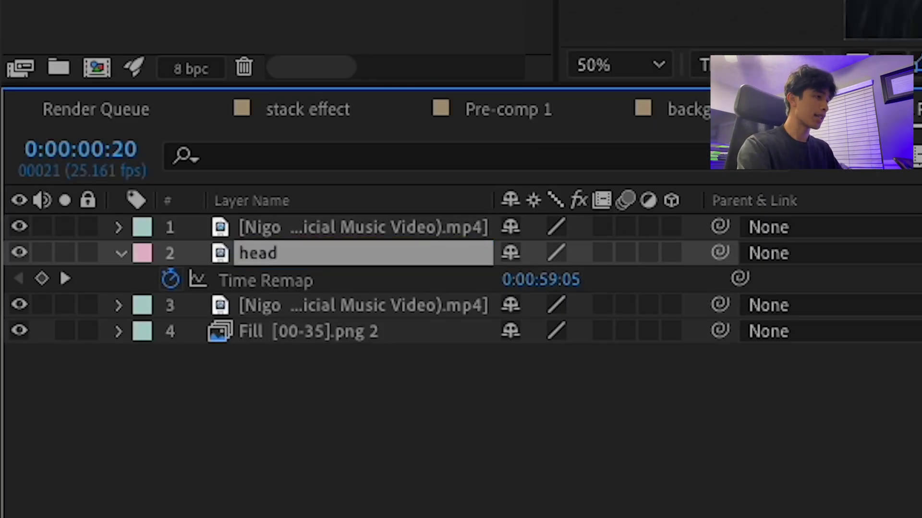
- Duplicate the head layer and rename the copy 'body'
{"action": "key", "text": "ctrl+d"}
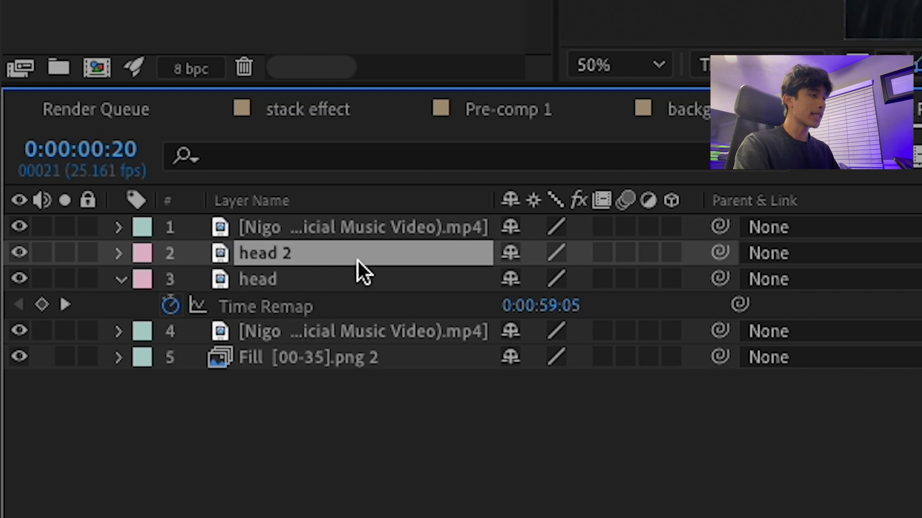
{"action": "right_click", "coordinate": [324, 260]}
{"action": "left_click", "coordinate": [403, 499]}
{"action": "type", "text": "body"}
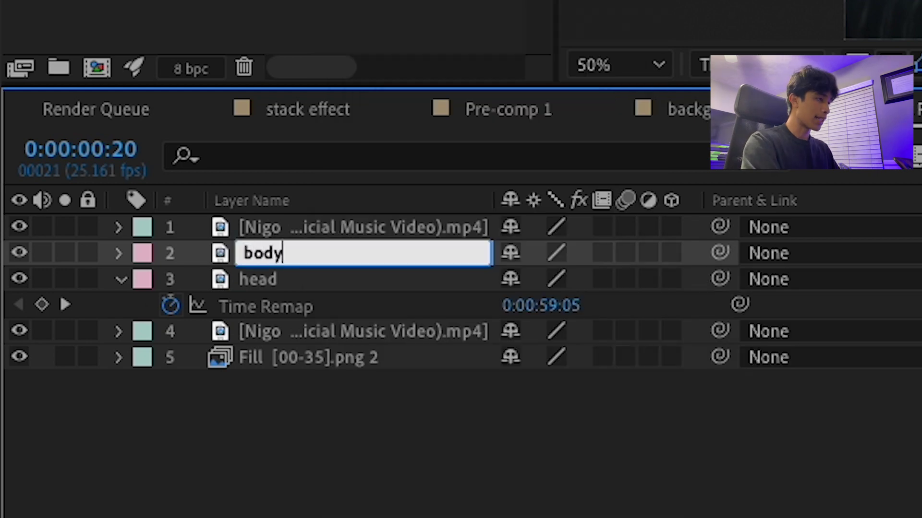
{"action": "key", "text": "Return"}
- Duplicate the body layer and rename the copy 'legs'
{"action": "key", "text": "ctrl+d"}
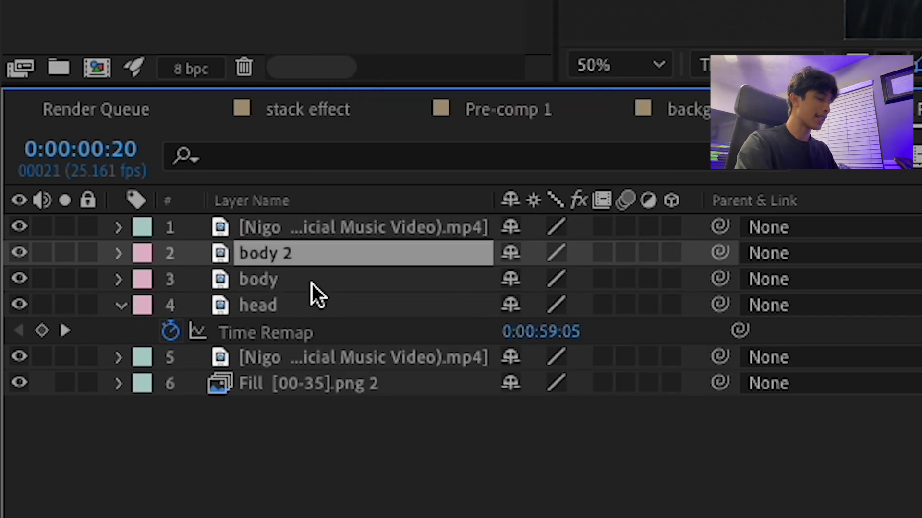
{"action": "right_click", "coordinate": [303, 254]}
{"action": "left_click", "coordinate": [420, 499]}
{"action": "type", "text": "legs"}
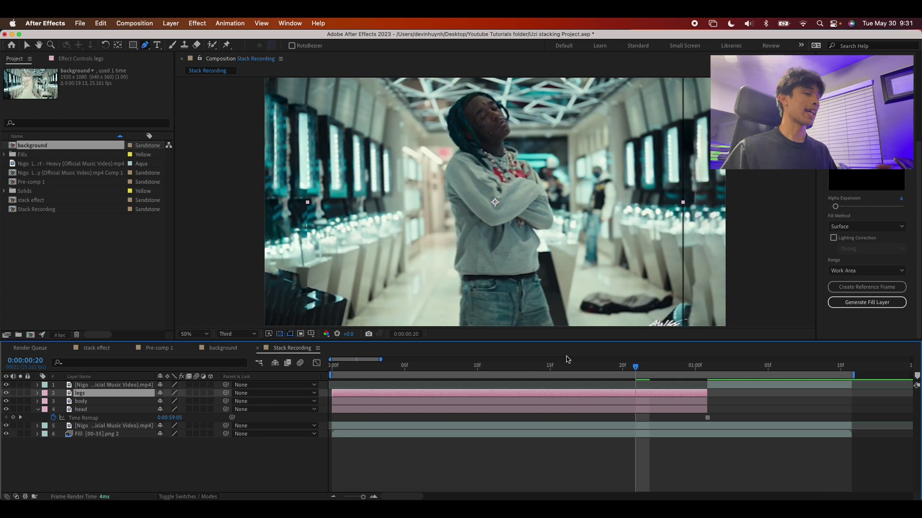
- Mask the jeans on the legs layer and solo it to check the mask
{"action": "left_click", "coordinate": [458, 272]}
{"action": "left_click_drag", "start_coordinate": [539, 271], "coordinate": [540, 260]}
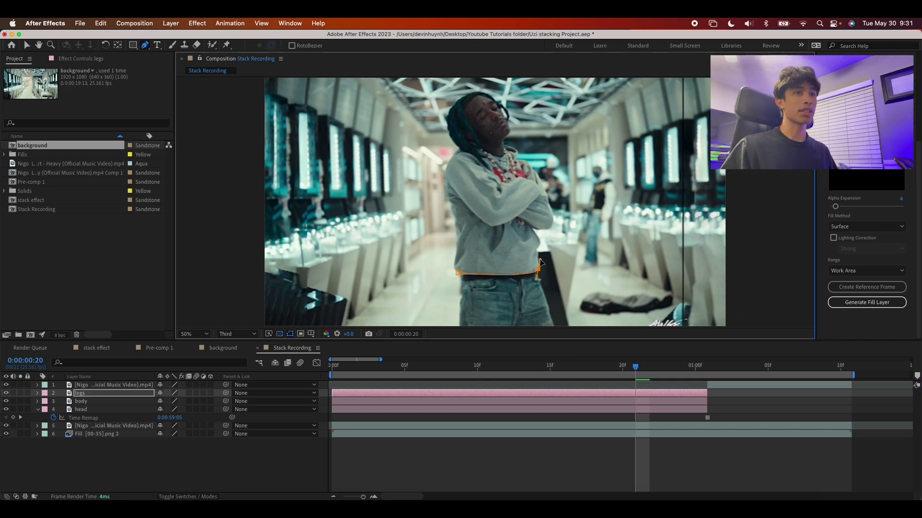
{"action": "left_click", "coordinate": [555, 327]}
{"action": "left_click", "coordinate": [460, 327]}
{"action": "left_click_drag", "start_coordinate": [458, 266], "coordinate": [450, 260]}
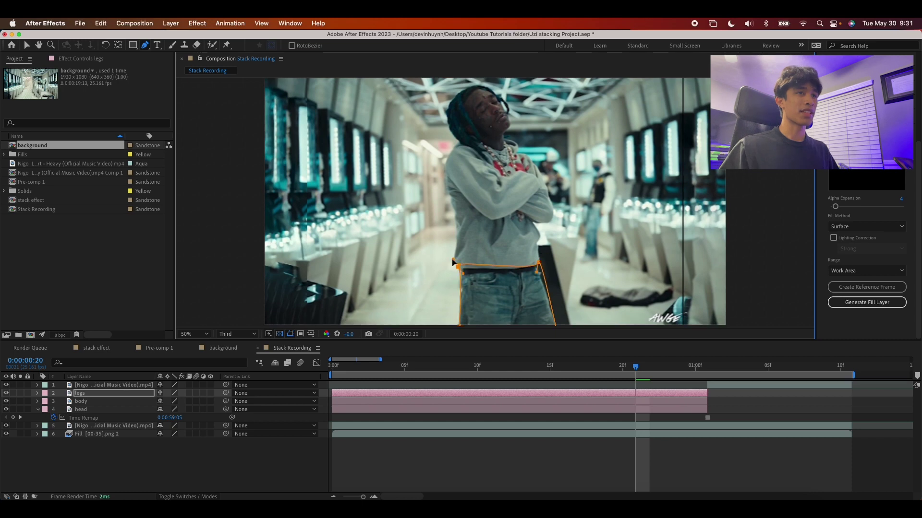
{"action": "left_click_drag", "start_coordinate": [539, 263], "coordinate": [536, 266]}
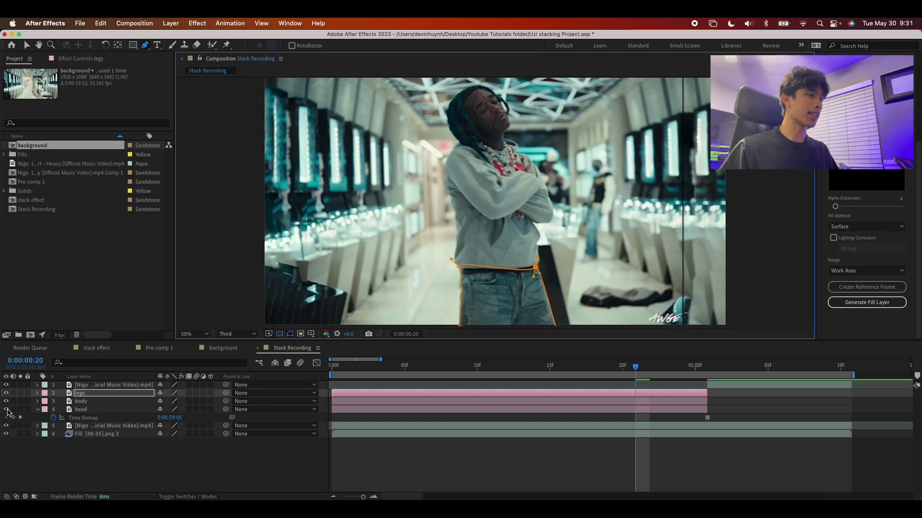
{"action": "left_click", "coordinate": [21, 397]}
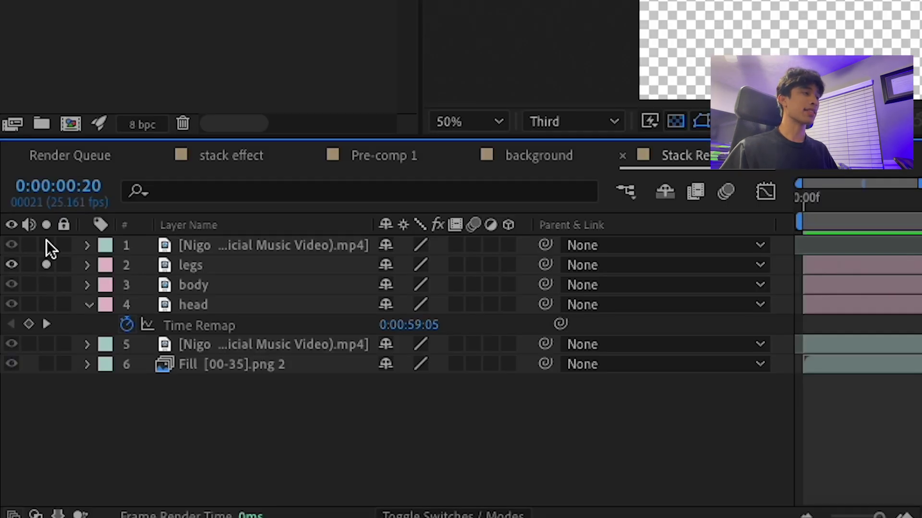
{"action": "left_click", "coordinate": [46, 265]}
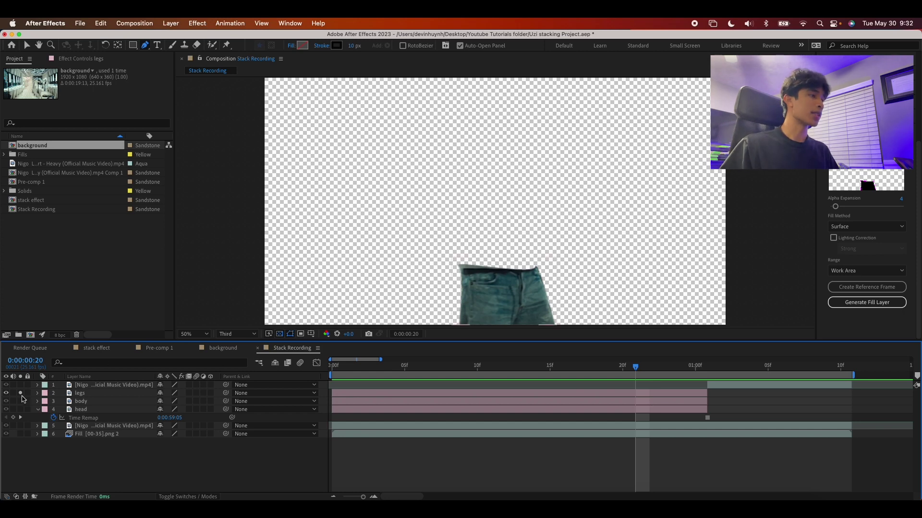
{"action": "left_click", "coordinate": [20, 393]}
- Solo the body layer and draw a Pen mask around the torso
{"action": "left_click", "coordinate": [21, 402]}
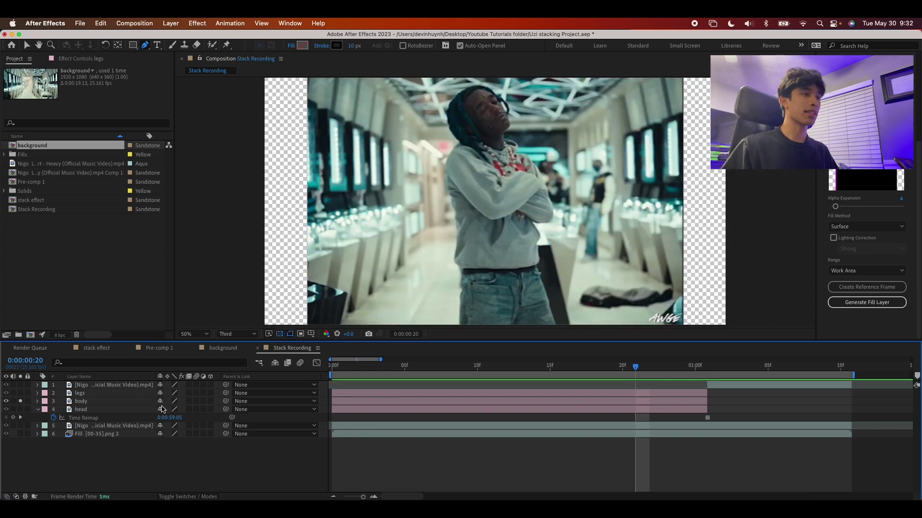
{"action": "left_click", "coordinate": [112, 402]}
{"action": "left_click", "coordinate": [460, 140]}
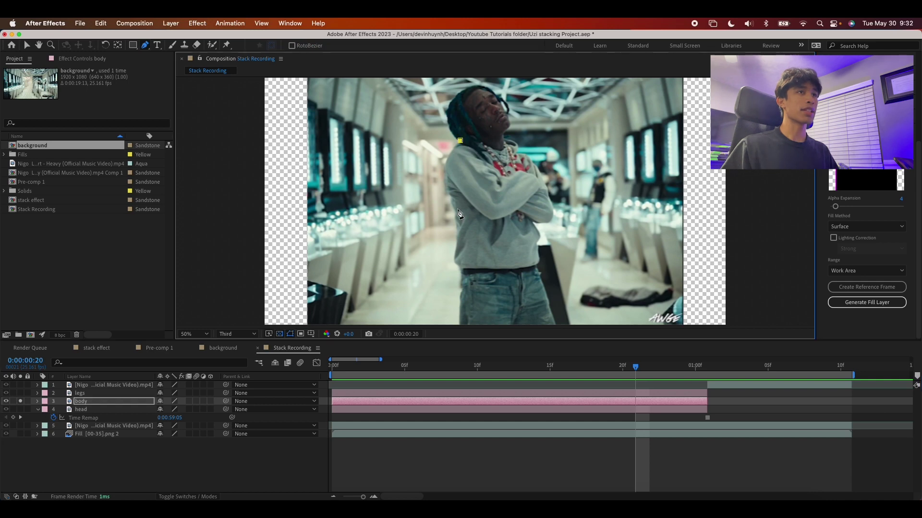
{"action": "left_click_drag", "start_coordinate": [452, 204], "coordinate": [456, 214]}
{"action": "mouse_move", "coordinate": [459, 256]}
{"action": "left_mouse_down"}
{"action": "mouse_move", "coordinate": [469, 258]}
{"action": "mouse_move", "coordinate": [469, 250]}
{"action": "mouse_move", "coordinate": [449, 269]}
{"action": "left_mouse_up"}
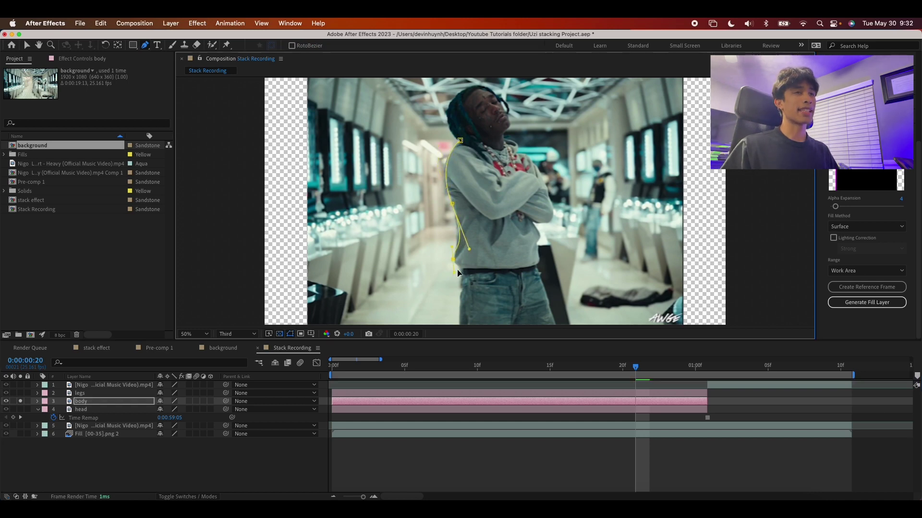
{"action": "left_click_drag", "start_coordinate": [465, 233], "coordinate": [464, 234]}
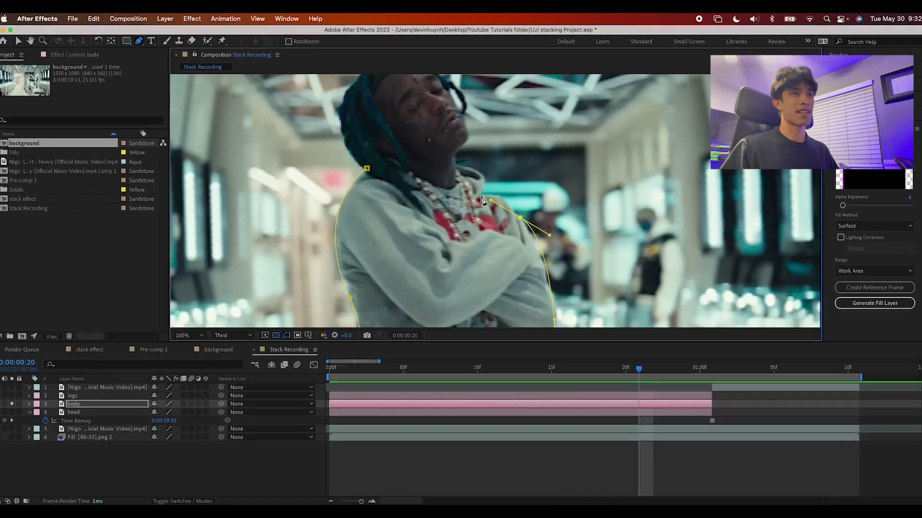
{"action": "left_click", "coordinate": [484, 185]}
{"action": "left_click", "coordinate": [366, 168]}
{"action": "scroll", "coordinate": [518, 276], "scroll_direction": "down", "scroll_amount": 1}
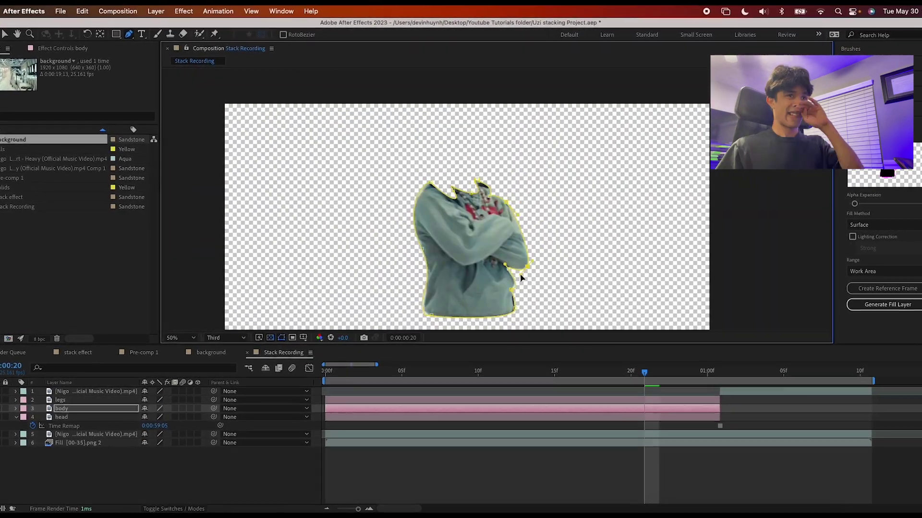
- Solo and select the head layer and begin masking around the head
{"action": "left_click", "coordinate": [12, 404]}
{"action": "left_click", "coordinate": [12, 412]}
{"action": "left_click", "coordinate": [73, 418]}
{"action": "scroll", "coordinate": [467, 216], "scroll_direction": "up", "scroll_amount": 2}
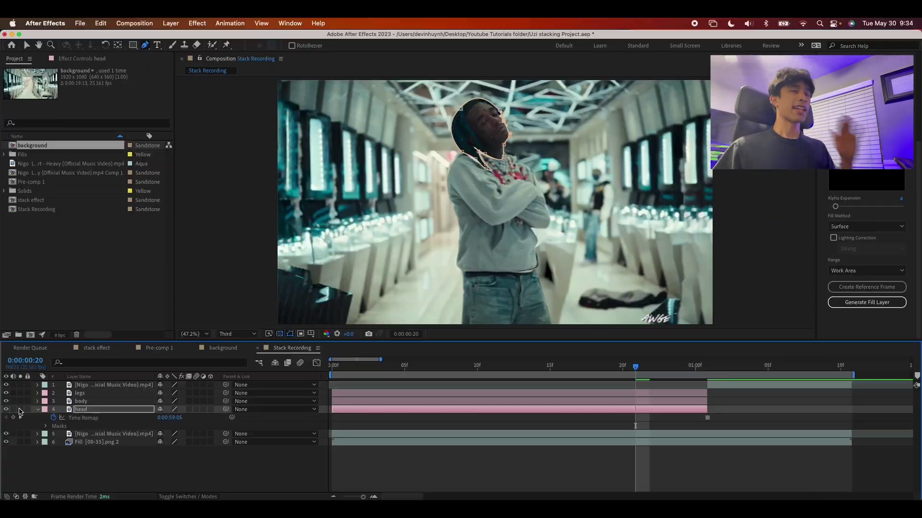
- Trim the body and head layers' in-points to frame 8, leaving legs starting first
{"action": "left_click", "coordinate": [80, 401]}
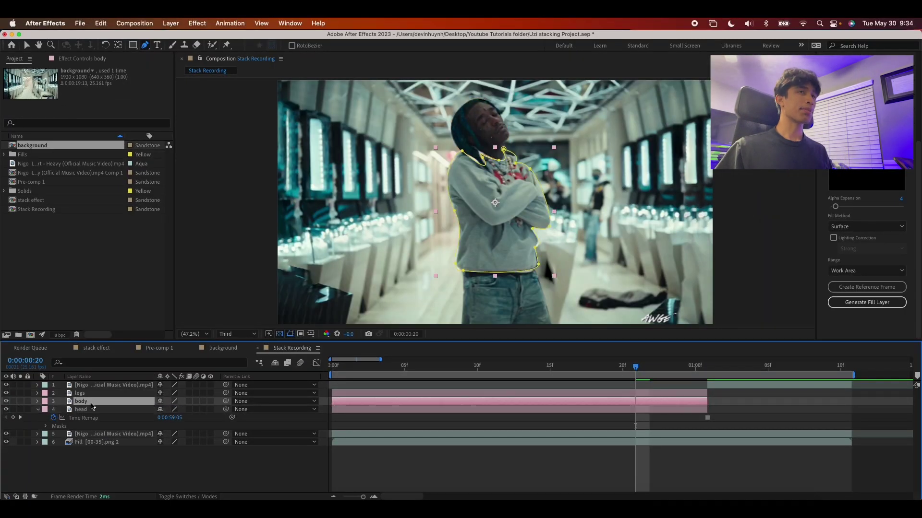
{"action": "left_click_drag", "start_coordinate": [635, 368], "coordinate": [389, 383]}
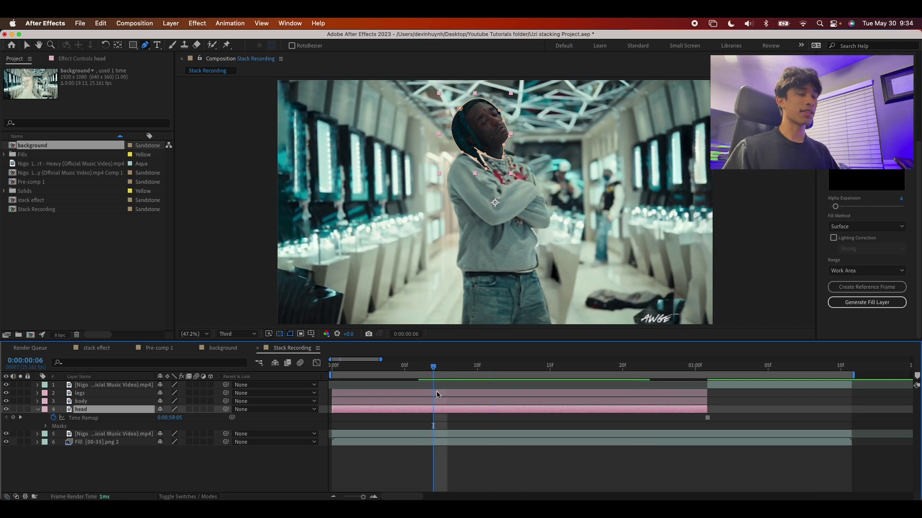
{"action": "left_click", "coordinate": [436, 393]}
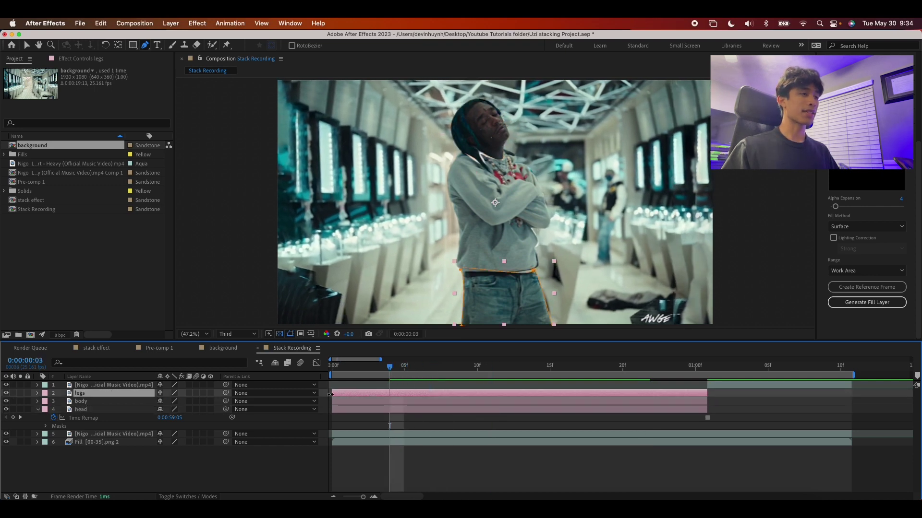
{"action": "left_click", "coordinate": [340, 402], "text": "shift"}
{"action": "left_click", "coordinate": [349, 412], "text": "shift"}
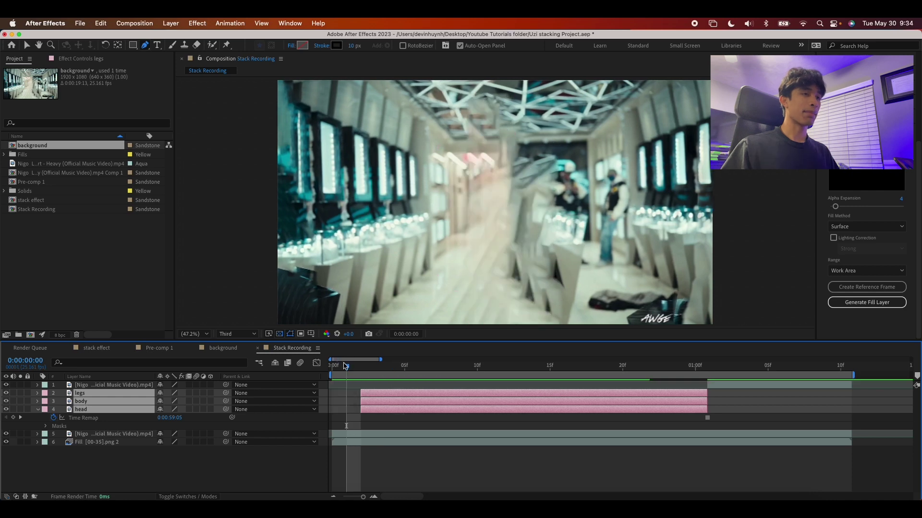
{"action": "left_click_drag", "start_coordinate": [345, 366], "coordinate": [461, 365]}
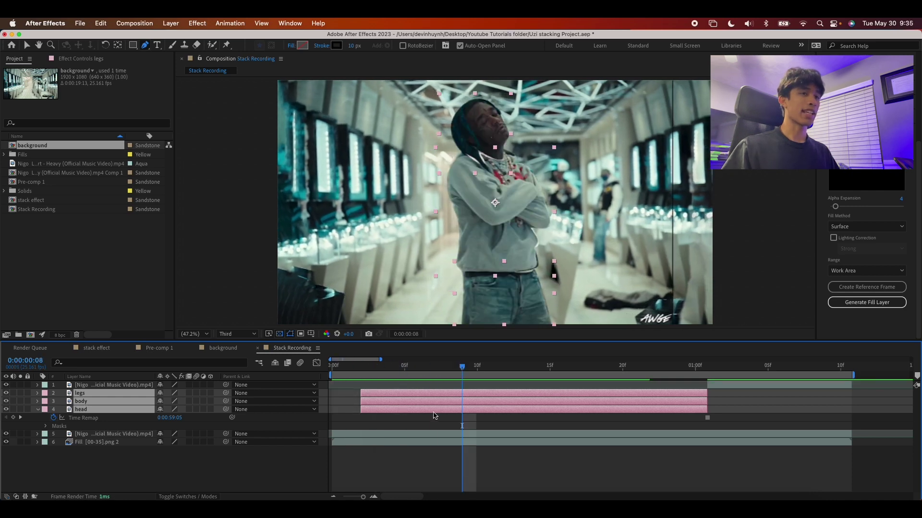
{"action": "left_click", "coordinate": [462, 418]}
{"action": "left_click", "coordinate": [460, 402]}
{"action": "left_click", "coordinate": [460, 410], "text": "shift"}
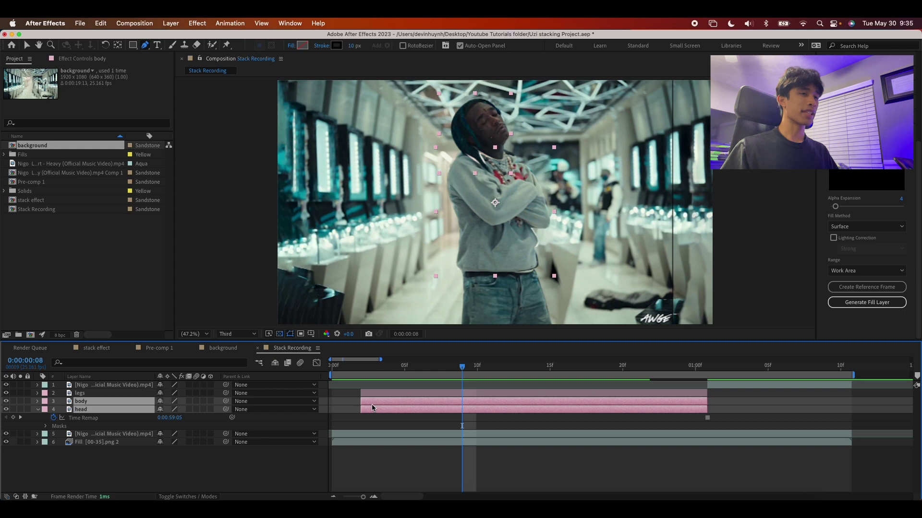
{"action": "left_click_drag", "start_coordinate": [362, 405], "coordinate": [577, 374]}
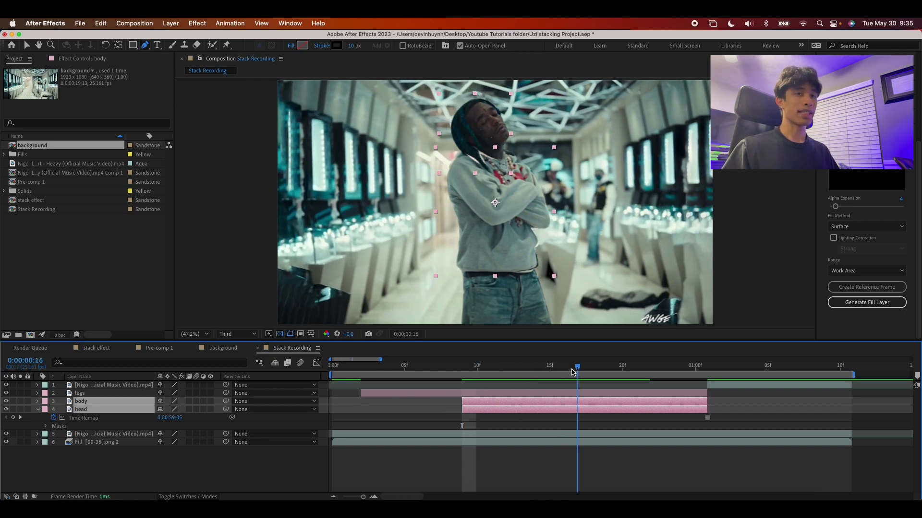
- Move the head layer's start to frame 16 and preview the staggered build-up
{"action": "left_click", "coordinate": [536, 411]}
{"action": "left_click_drag", "start_coordinate": [462, 410], "coordinate": [577, 411]}
{"action": "key", "text": "space"}
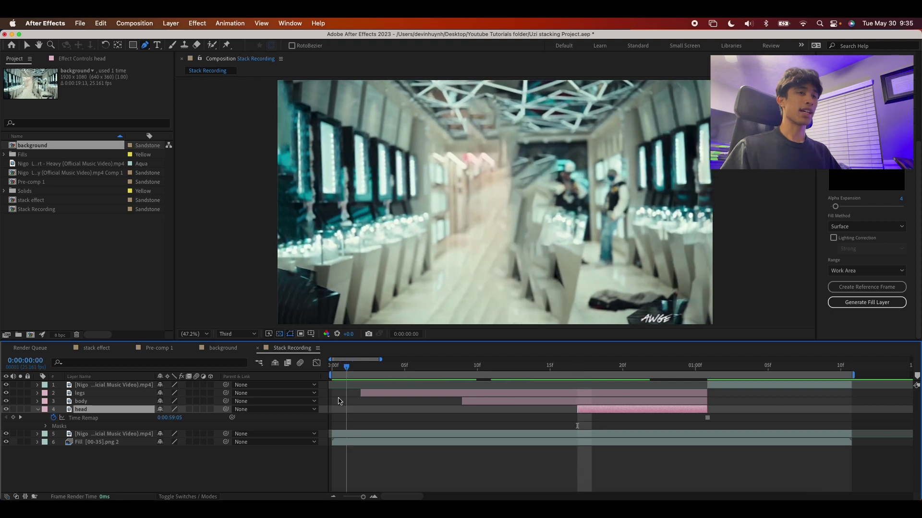
- Stop the preview, select the legs layer and move the time to frame 7
{"action": "key", "text": "space"}
{"action": "key", "text": "space"}
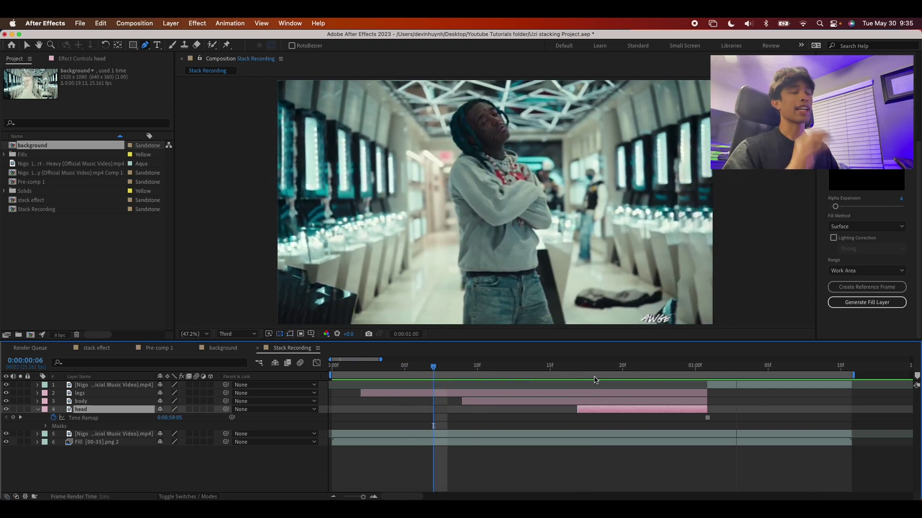
{"action": "key", "text": "space"}
{"action": "left_click_drag", "start_coordinate": [680, 369], "coordinate": [448, 372]}
{"action": "left_click", "coordinate": [452, 394]}
{"action": "mouse_move", "coordinate": [451, 372]}
{"action": "left_mouse_down"}
{"action": "mouse_move", "coordinate": [464, 373]}
{"action": "mouse_move", "coordinate": [450, 383]}
{"action": "left_mouse_up"}
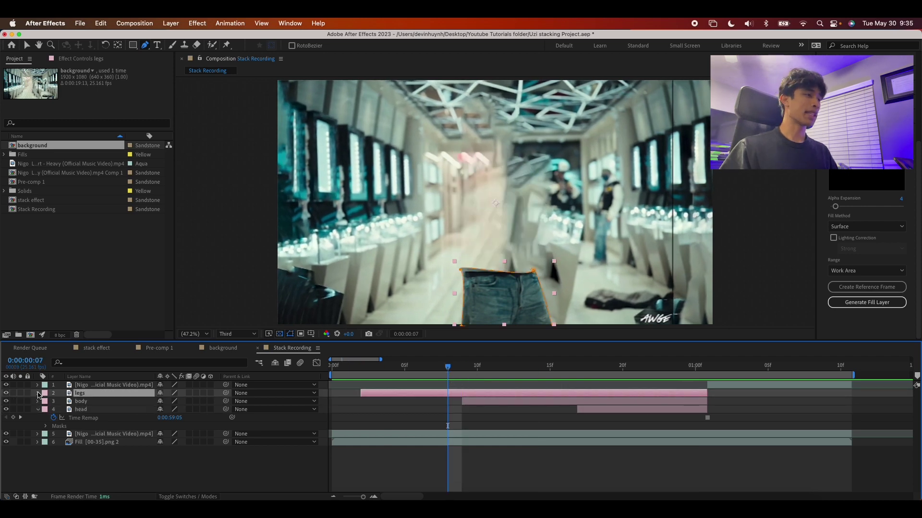
- Keyframe the legs layer's Position (960,540) and Scale (100%) at frame 7, then return to frame 1
{"action": "left_click", "coordinate": [38, 393]}
{"action": "left_click", "coordinate": [45, 417]}
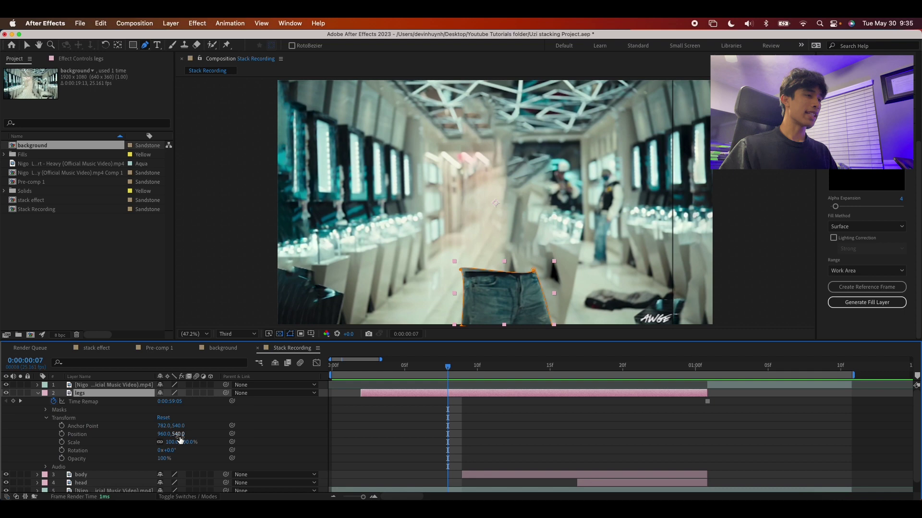
{"action": "left_click", "coordinate": [62, 435]}
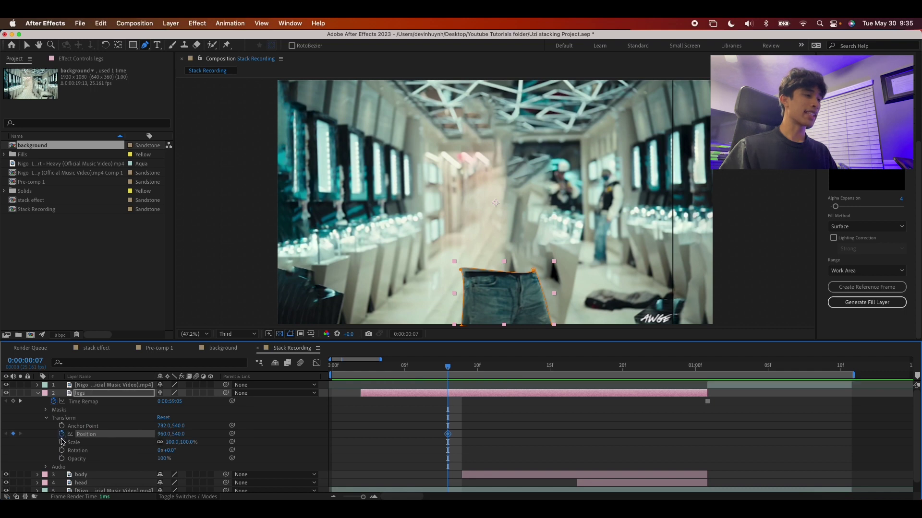
{"action": "left_click", "coordinate": [62, 443]}
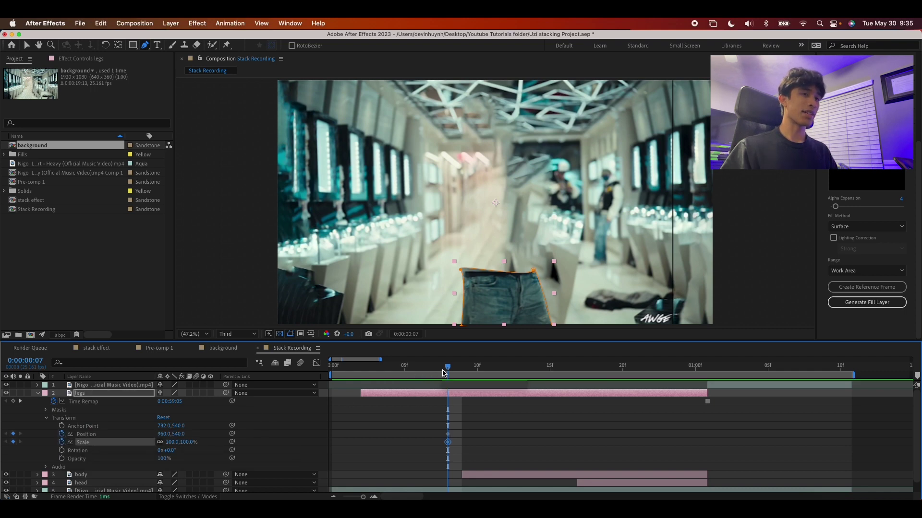
{"action": "left_click_drag", "start_coordinate": [444, 370], "coordinate": [361, 370]}
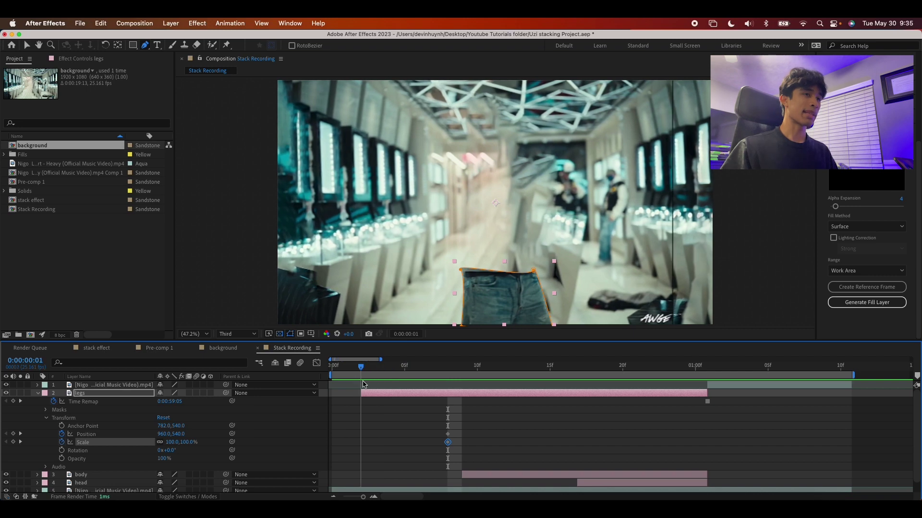
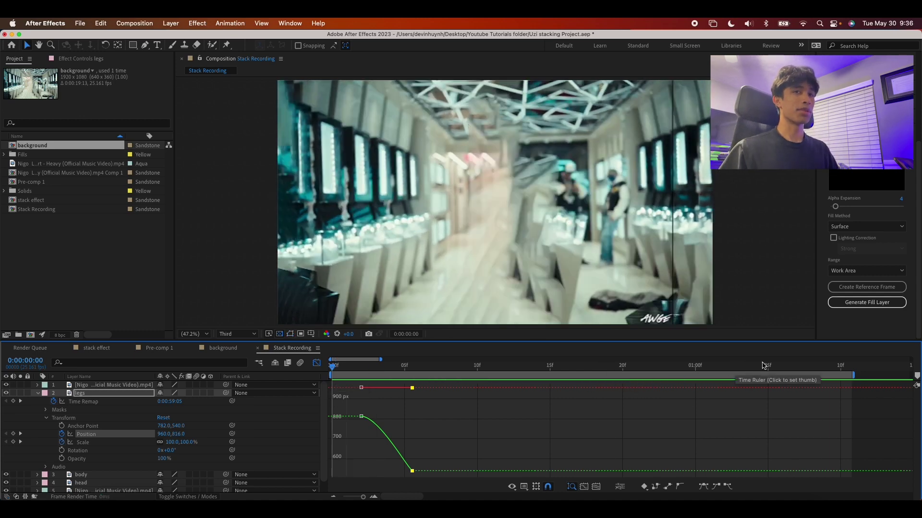
- Stop playback, return to the start and scrub the opening frames to check the legs' eased slide-in
{"action": "left_click", "coordinate": [592, 369]}
{"action": "key", "text": "Home"}
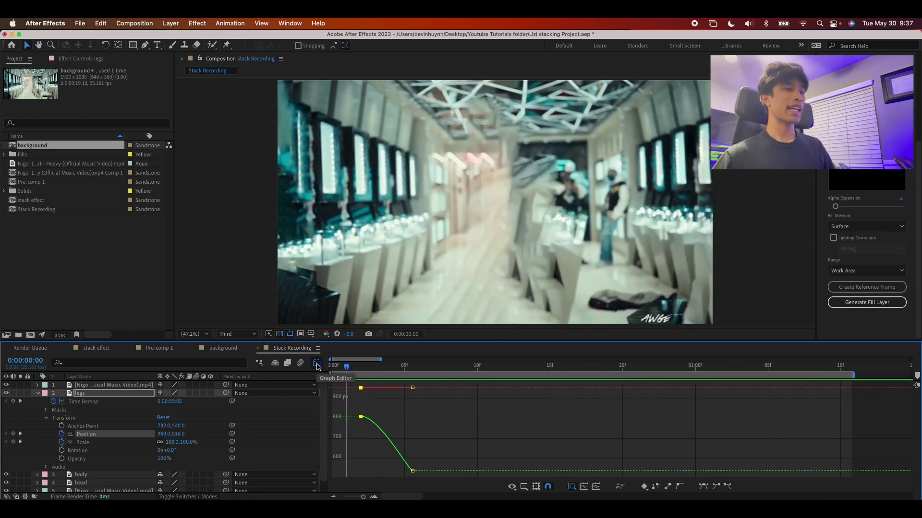
{"action": "left_click", "coordinate": [316, 363]}
{"action": "left_click_drag", "start_coordinate": [346, 367], "coordinate": [464, 385]}
- Keyframe the body layer's Position and Scale at frame 15
{"action": "left_click", "coordinate": [486, 476]}
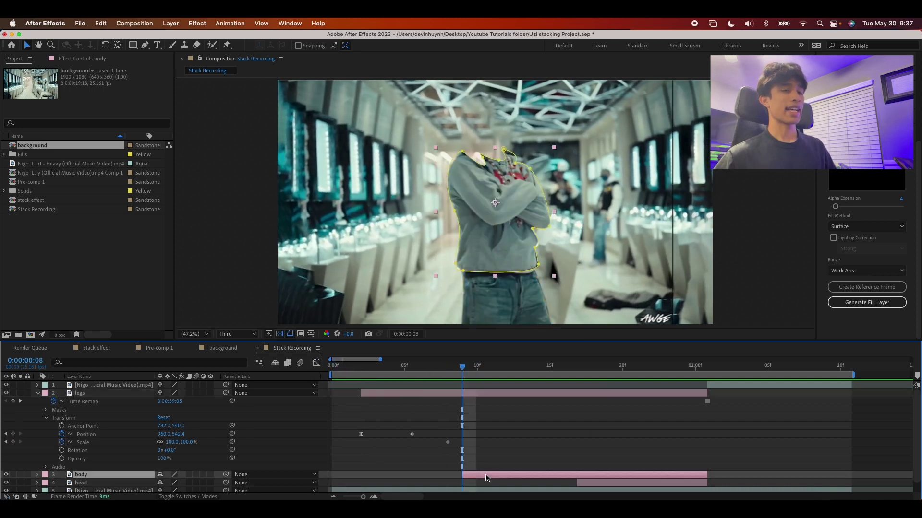
{"action": "scroll", "coordinate": [560, 436], "scroll_direction": "down", "scroll_amount": 1}
{"action": "left_click_drag", "start_coordinate": [468, 368], "coordinate": [563, 470]}
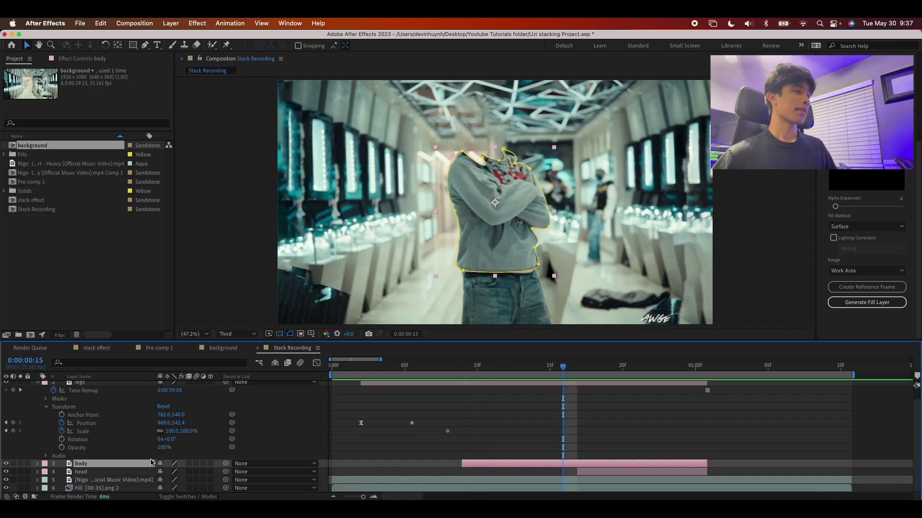
{"action": "left_click", "coordinate": [37, 464]}
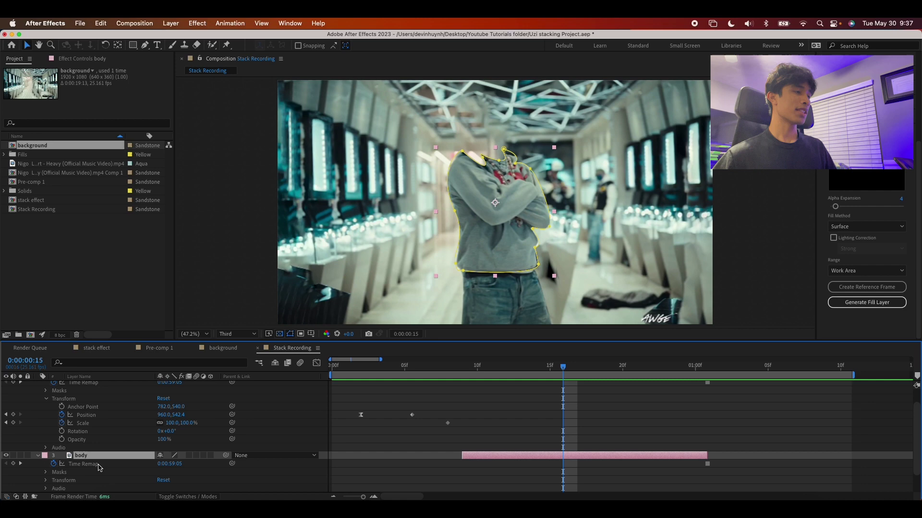
{"action": "scroll", "coordinate": [37, 399], "scroll_direction": "up", "scroll_amount": 2}
{"action": "left_click", "coordinate": [37, 392]}
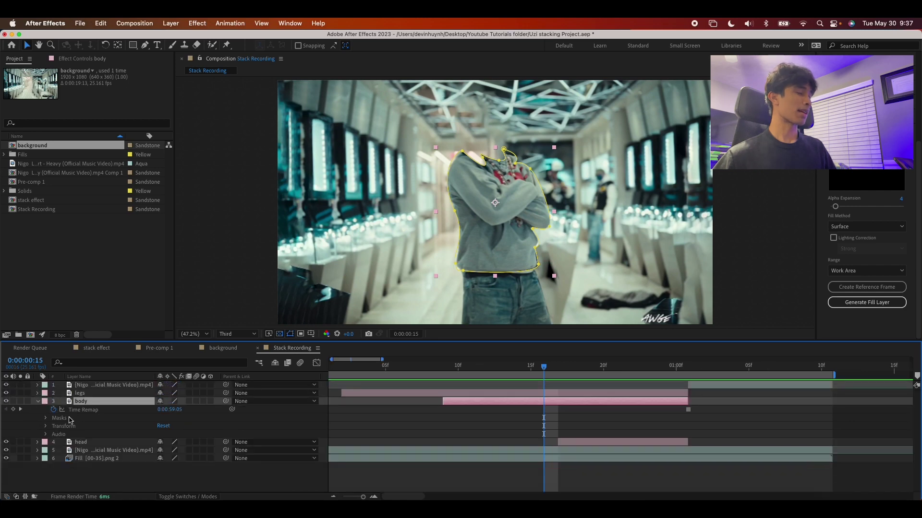
{"action": "left_click", "coordinate": [45, 427]}
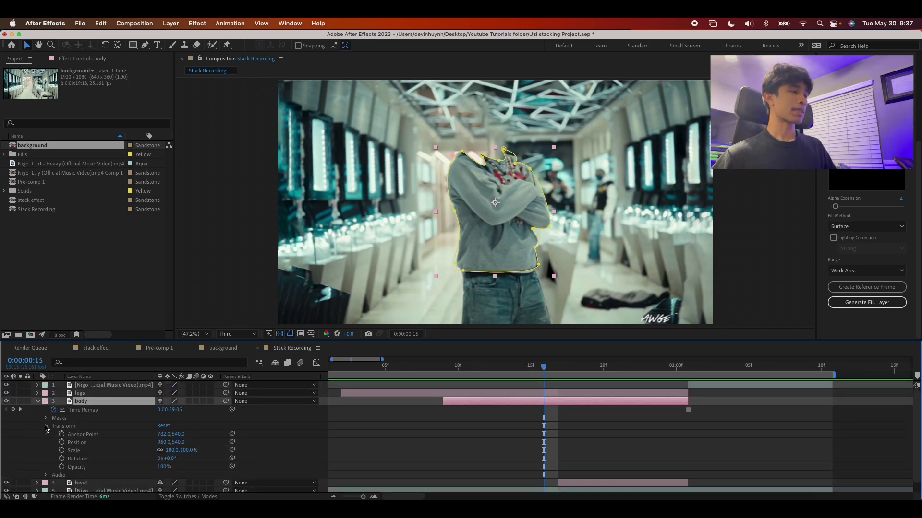
{"action": "scroll", "coordinate": [432, 440], "scroll_direction": "down", "scroll_amount": 1}
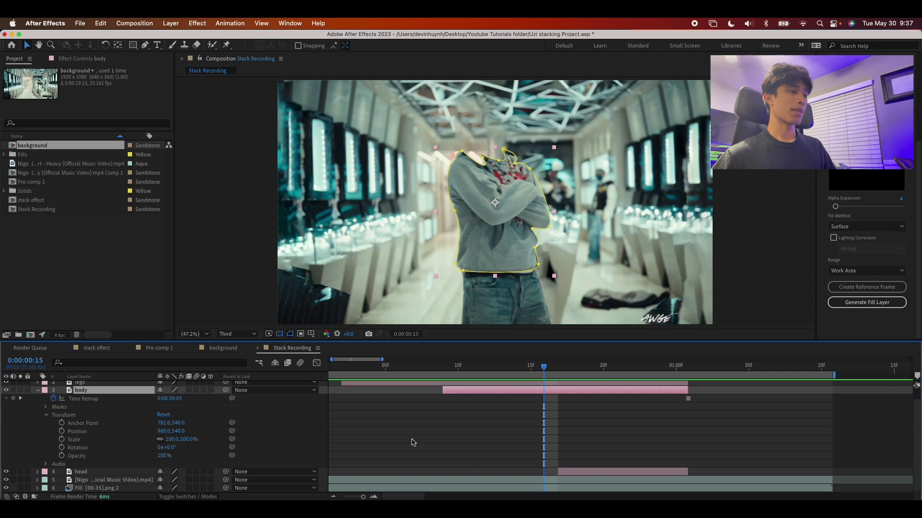
{"action": "left_click", "coordinate": [61, 431]}
{"action": "left_click", "coordinate": [61, 440]}
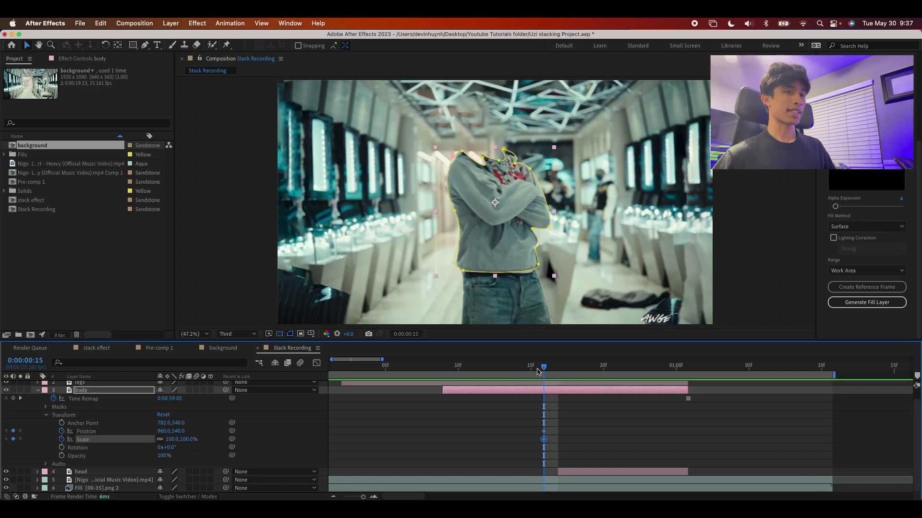
- At frame 8, shrink the body to 73% and lower it, then move the end keyframes earlier
{"action": "left_click_drag", "start_coordinate": [539, 371], "coordinate": [442, 371]}
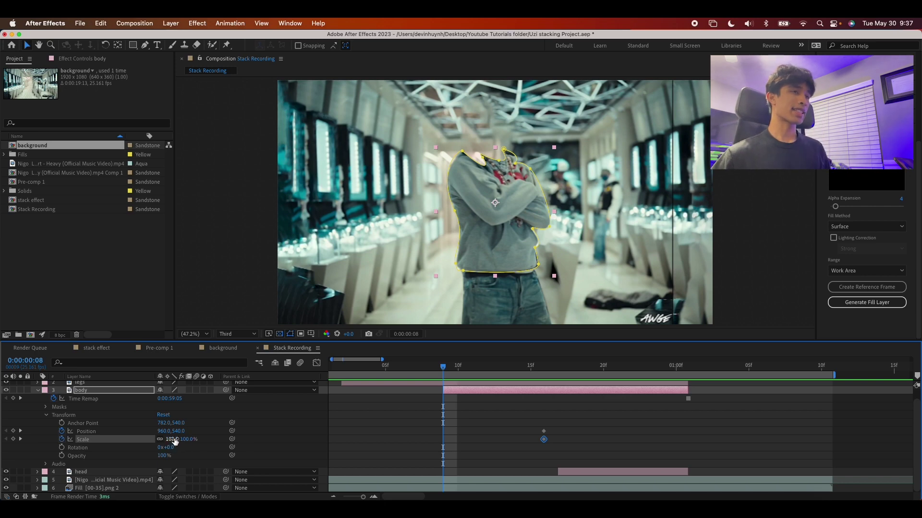
{"action": "left_click_drag", "start_coordinate": [174, 439], "coordinate": [421, 415]}
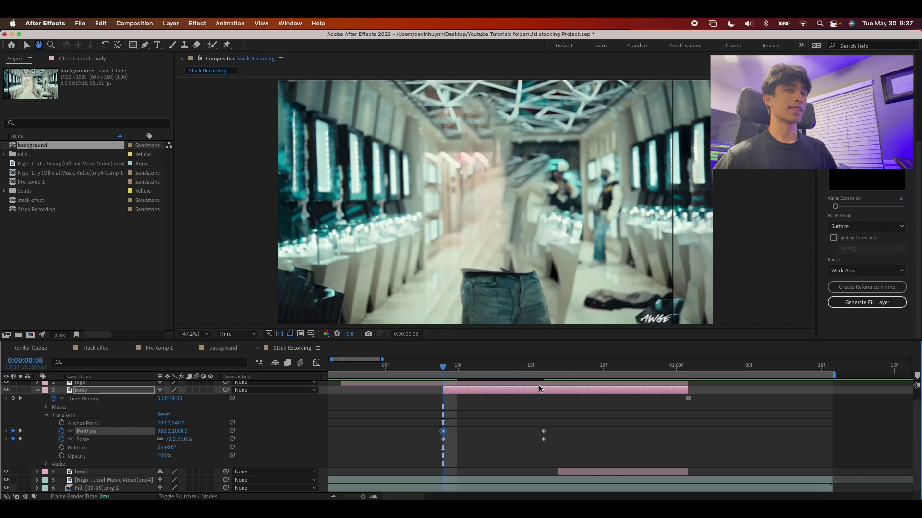
{"action": "left_click_drag", "start_coordinate": [541, 366], "coordinate": [446, 401]}
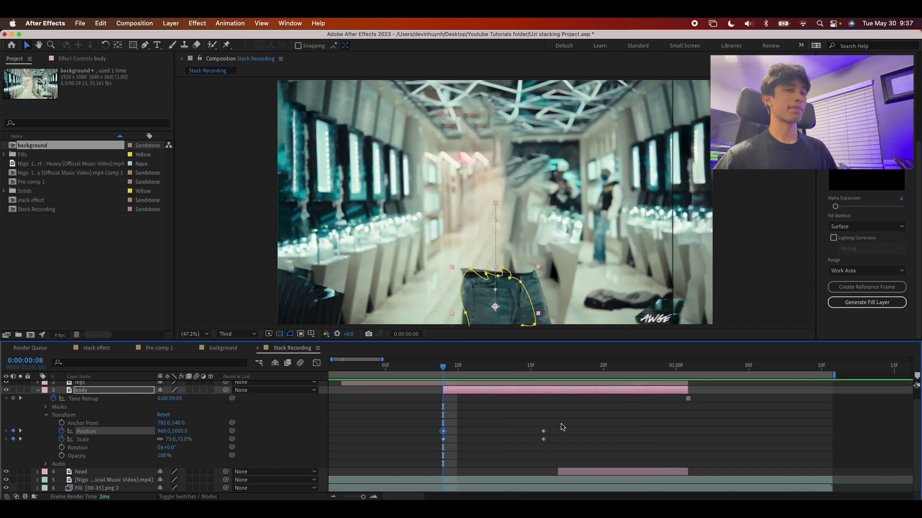
{"action": "left_click_drag", "start_coordinate": [561, 425], "coordinate": [501, 444]}
{"action": "left_click_drag", "start_coordinate": [563, 415], "coordinate": [419, 451]}
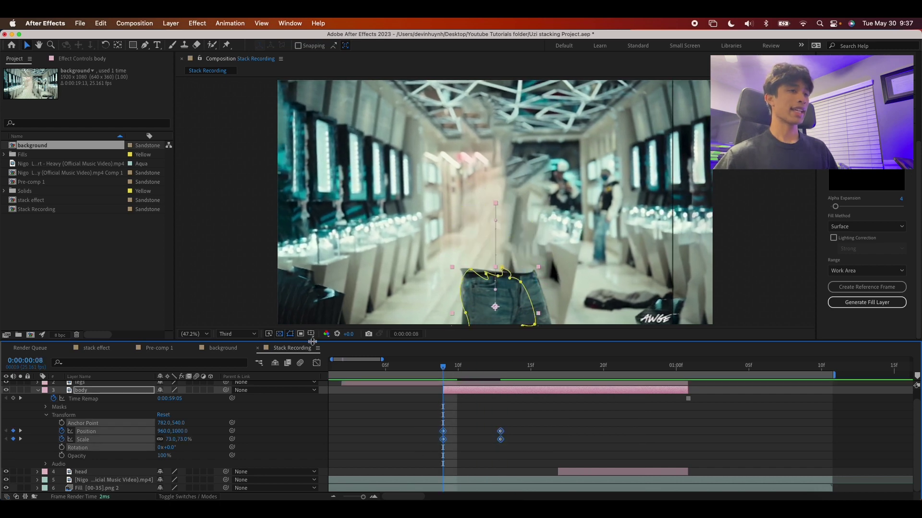
- Apply Easy Ease In to the body's keyframes in the Graph Editor and check the eased move
{"action": "left_click", "coordinate": [315, 364]}
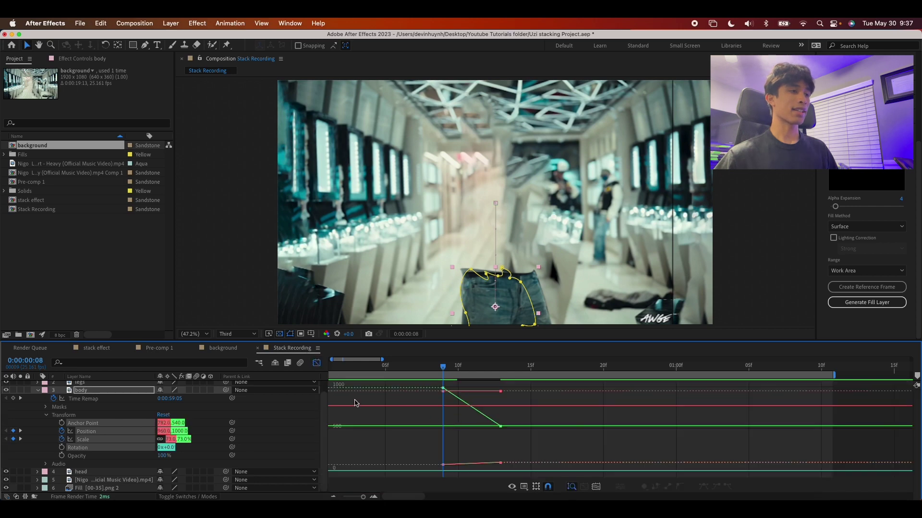
{"action": "right_click", "coordinate": [443, 390]}
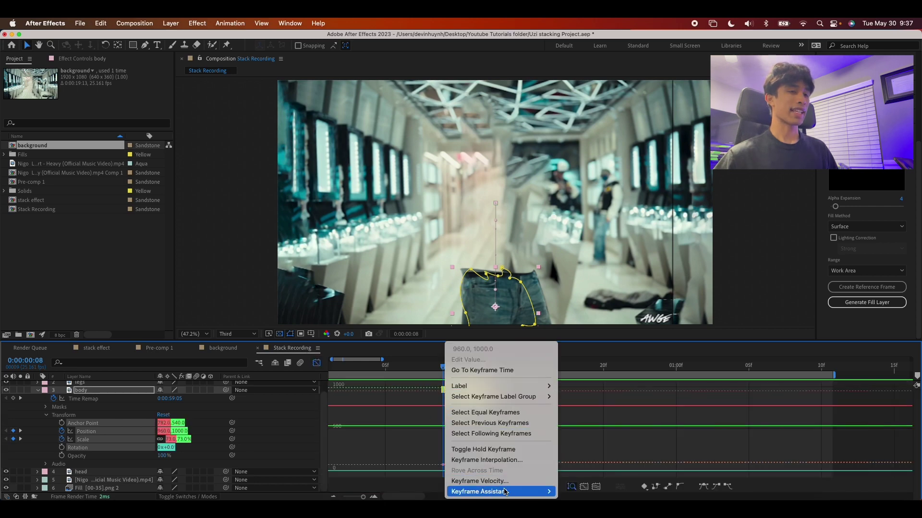
{"action": "mouse_move", "coordinate": [509, 492]}
{"action": "left_click", "coordinate": [591, 438]}
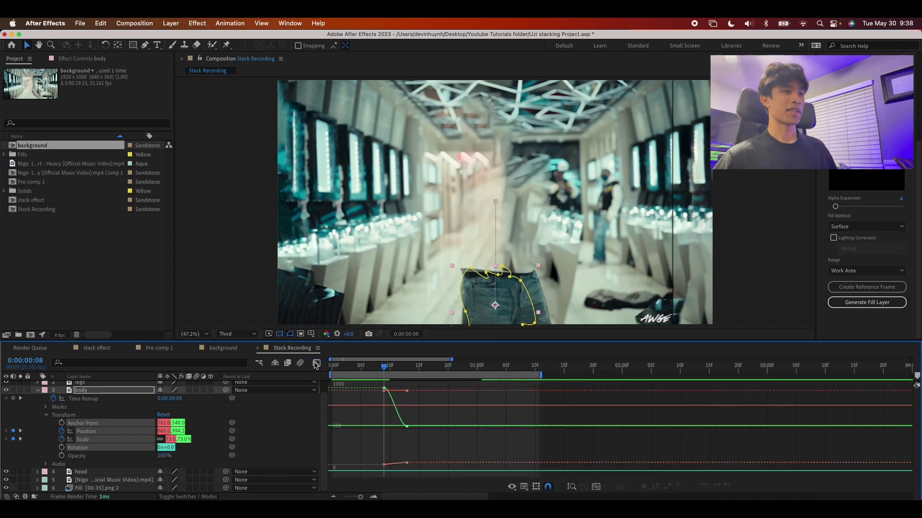
{"action": "left_click", "coordinate": [316, 363]}
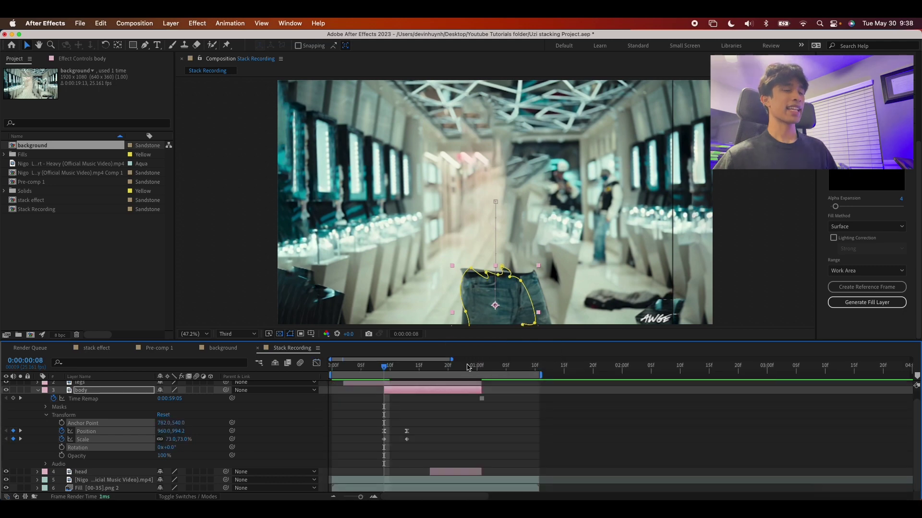
{"action": "left_click_drag", "start_coordinate": [384, 369], "coordinate": [475, 381]}
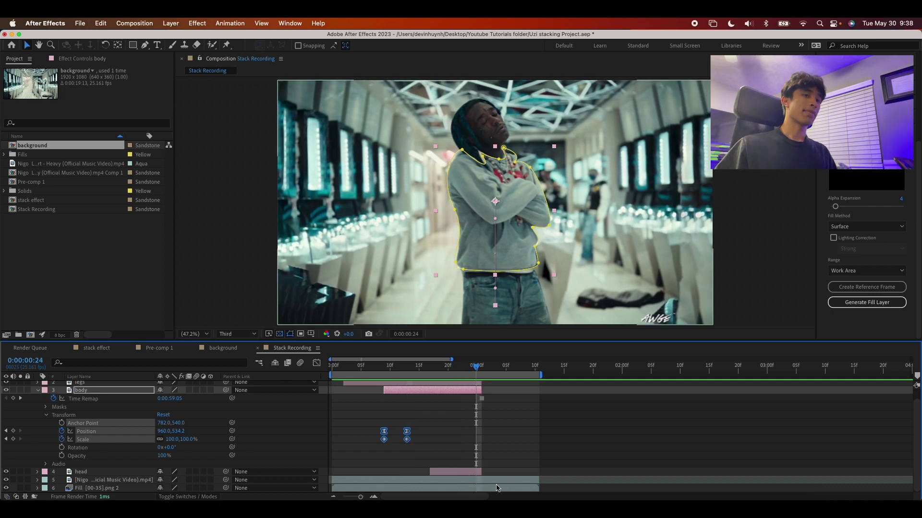
- Keyframe the head layer's Position and Scale at full size
{"action": "left_click", "coordinate": [473, 475]}
{"action": "left_click", "coordinate": [37, 471]}
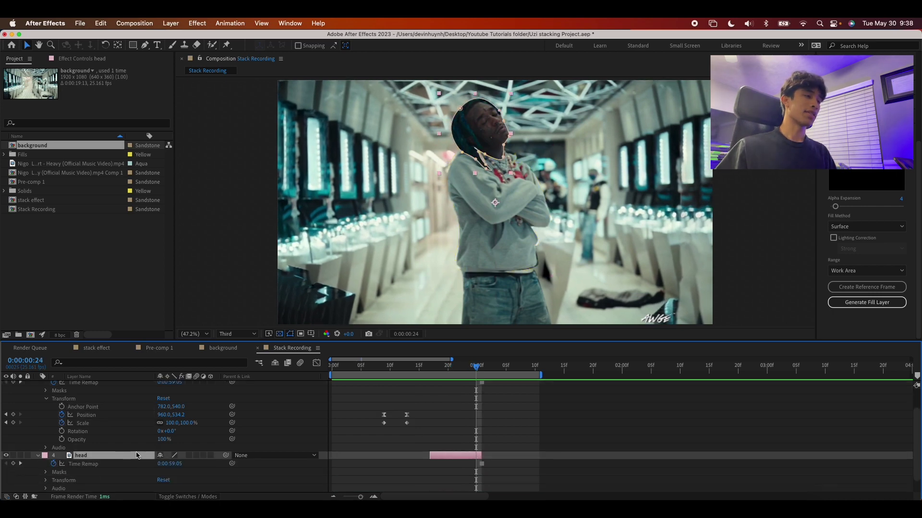
{"action": "scroll", "coordinate": [67, 475], "scroll_direction": "down", "scroll_amount": 2}
{"action": "left_click", "coordinate": [46, 464]}
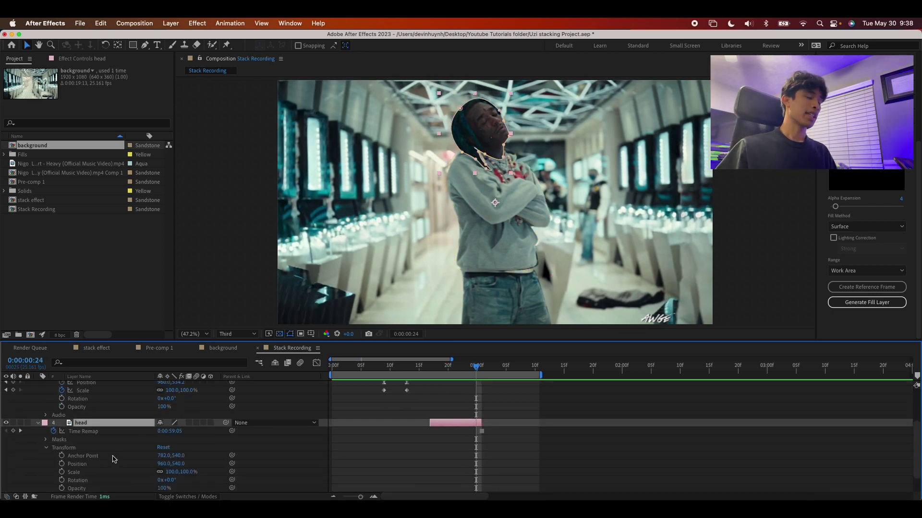
{"action": "scroll", "coordinate": [115, 467], "scroll_direction": "down", "scroll_amount": 2}
{"action": "left_click", "coordinate": [61, 439]}
{"action": "left_click", "coordinate": [62, 448]}
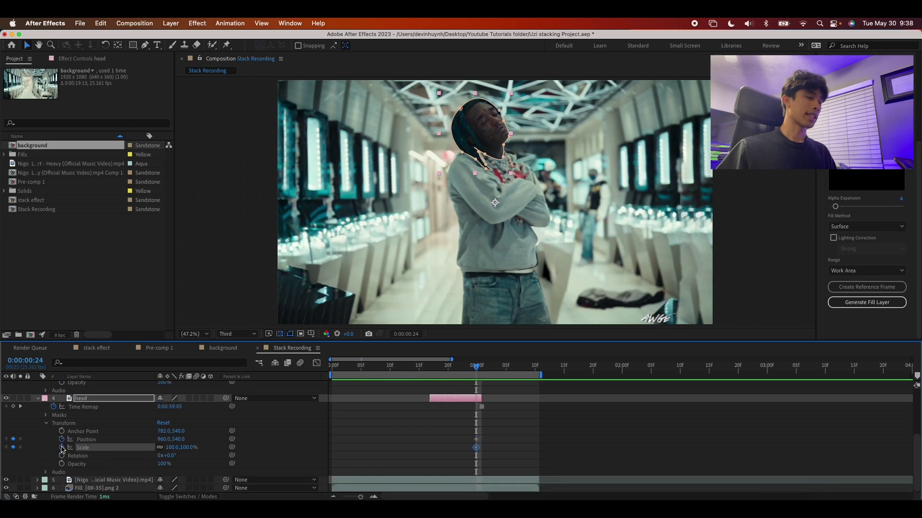
- Set the head's Scale to 46% at frame 18 and move the 100% keyframe earlier
{"action": "left_click_drag", "start_coordinate": [474, 366], "coordinate": [442, 366]}
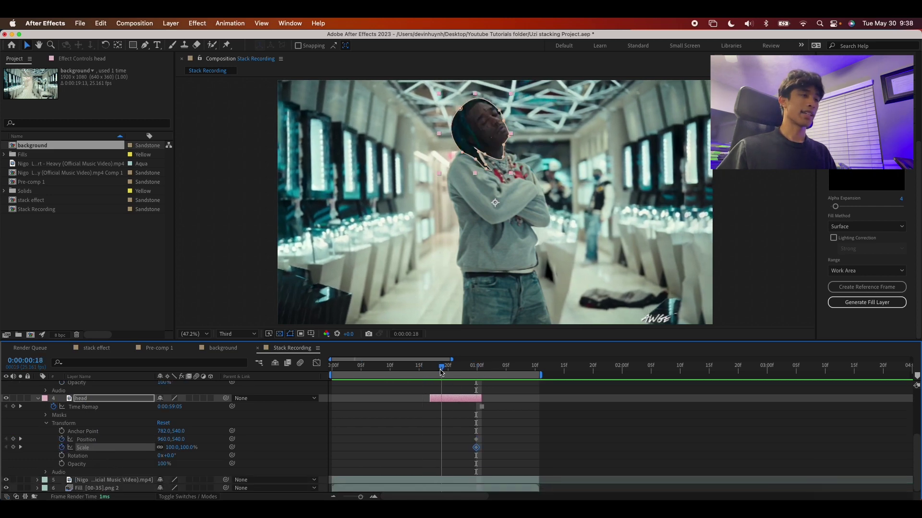
{"action": "left_click_drag", "start_coordinate": [169, 449], "coordinate": [148, 453]}
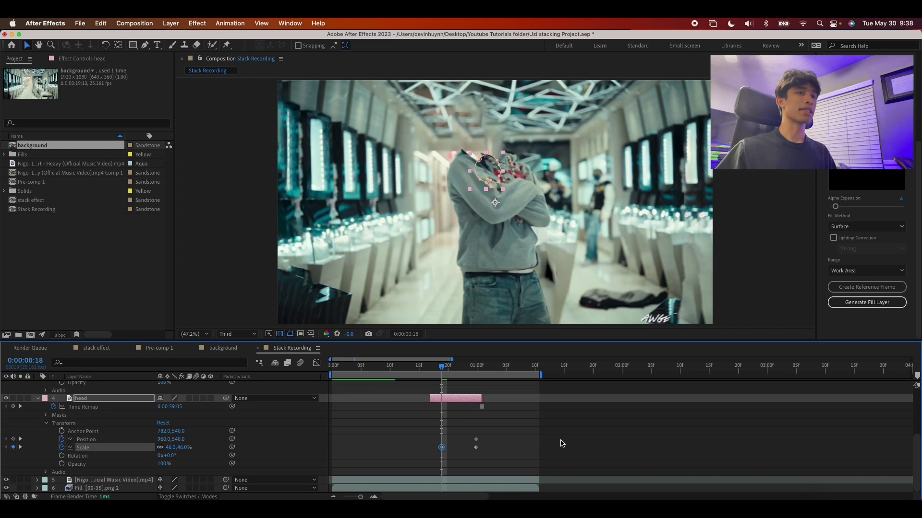
{"action": "key", "text": "space"}
{"action": "key", "text": "space"}
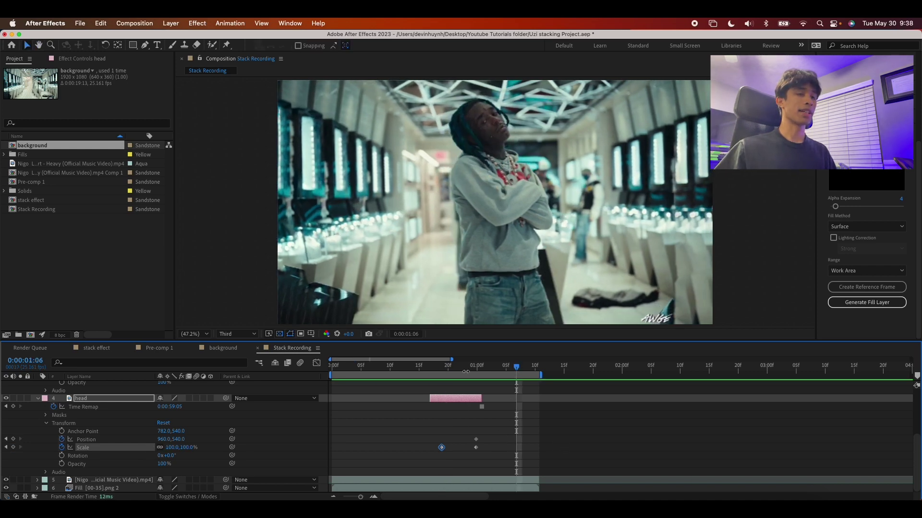
{"action": "left_click_drag", "start_coordinate": [516, 366], "coordinate": [441, 371]}
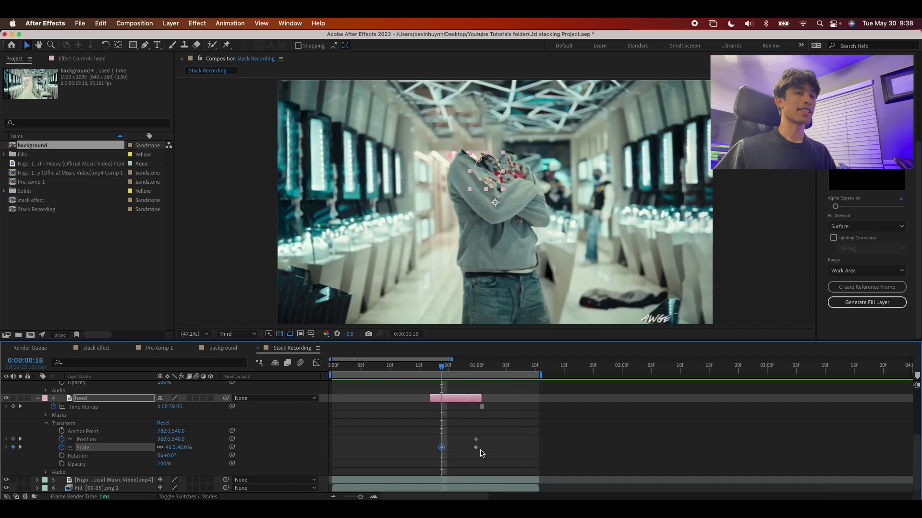
{"action": "left_click_drag", "start_coordinate": [474, 449], "coordinate": [466, 450]}
{"action": "key", "text": "space"}
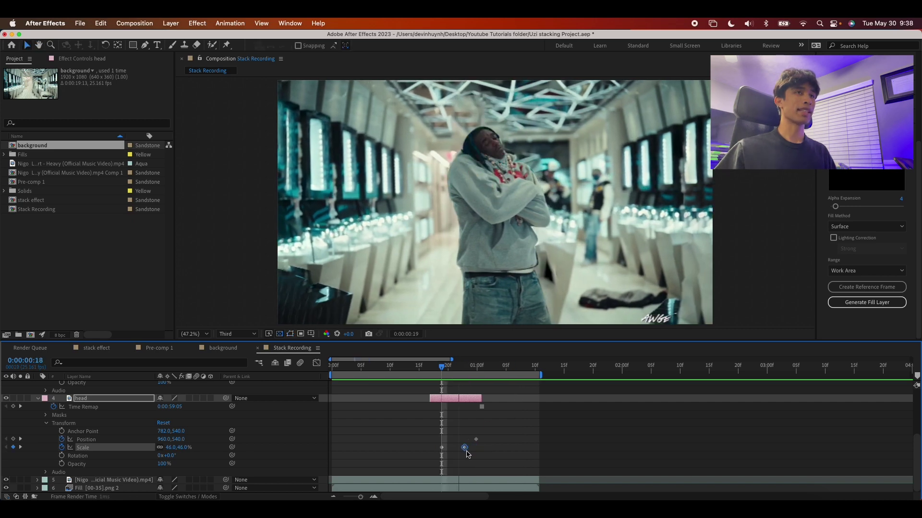
{"action": "key", "text": "space"}
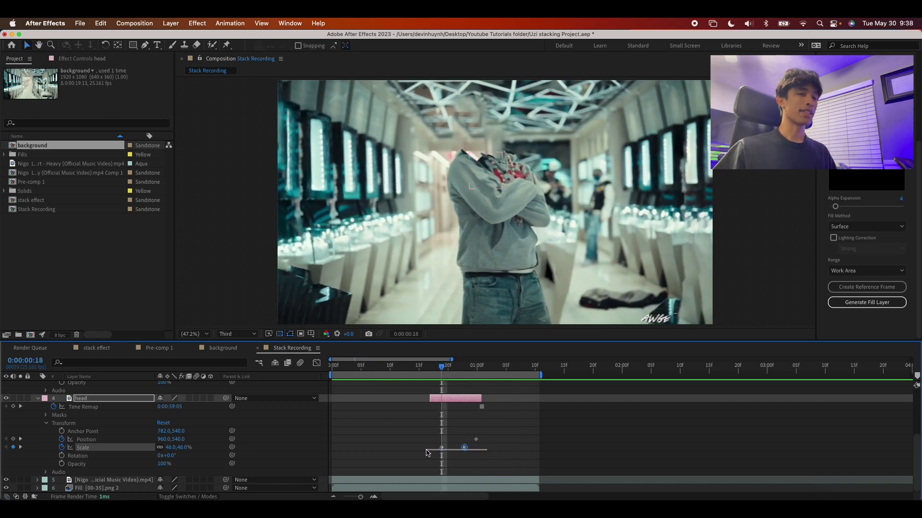
- Apply Easy Ease In to the head's Position and Scale keyframes and preview the result
{"action": "left_click_drag", "start_coordinate": [488, 457], "coordinate": [420, 438]}
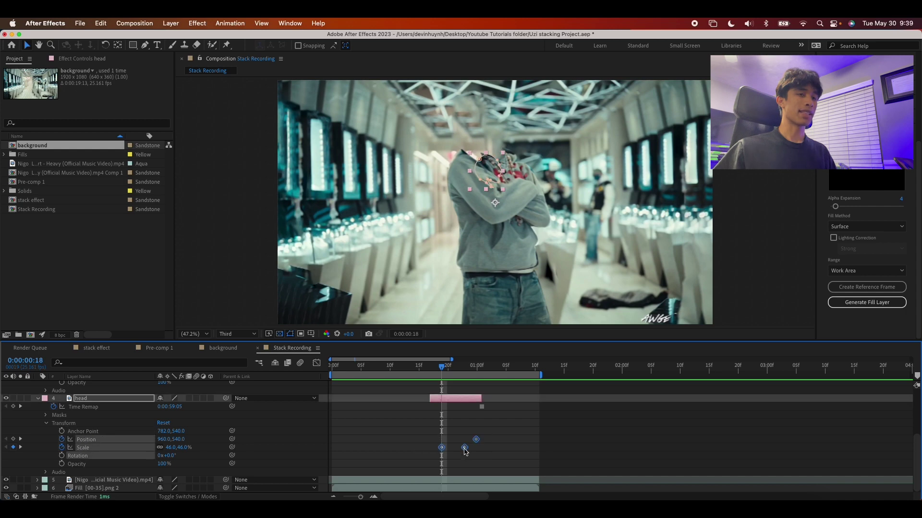
{"action": "right_click", "coordinate": [465, 448]}
{"action": "mouse_move", "coordinate": [528, 491]}
{"action": "left_click", "coordinate": [590, 439]}
{"action": "key", "text": "space"}
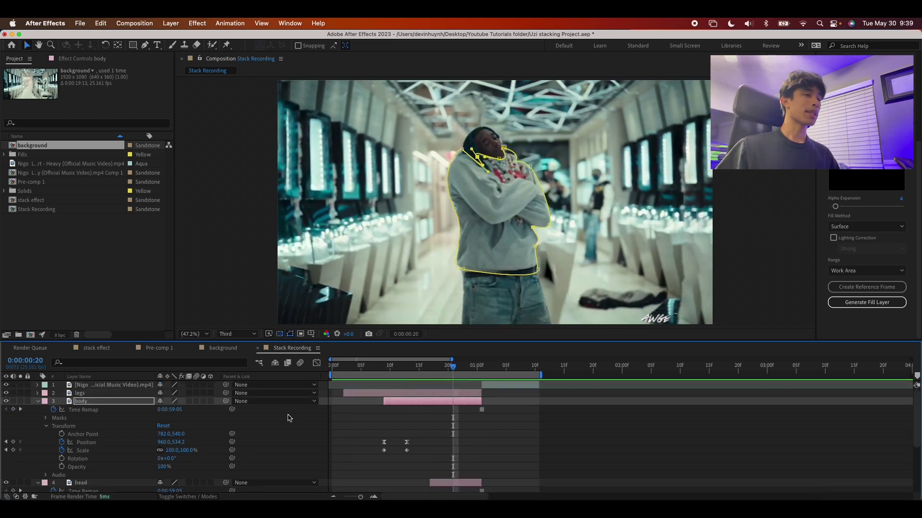
- Preview the stacked animation and enable motion blur for the legs, body and head layers
{"action": "key", "text": "space"}
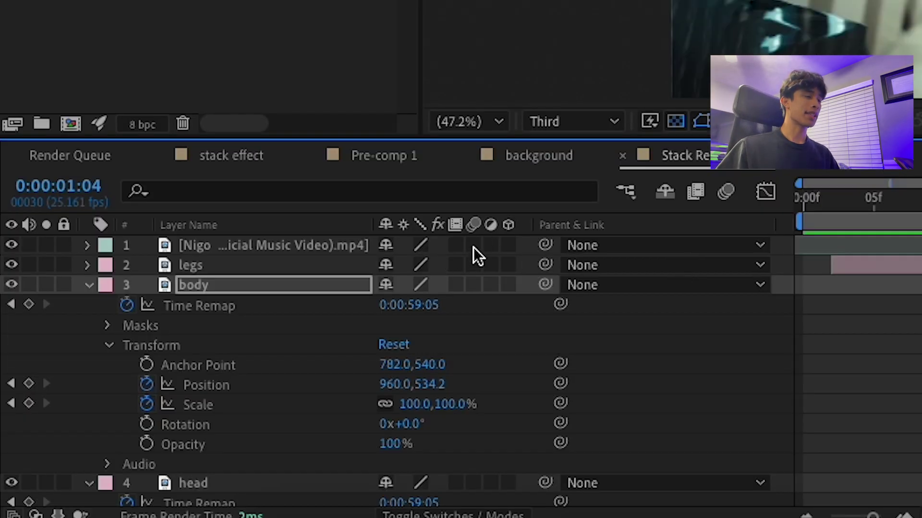
{"action": "left_click", "coordinate": [89, 286]}
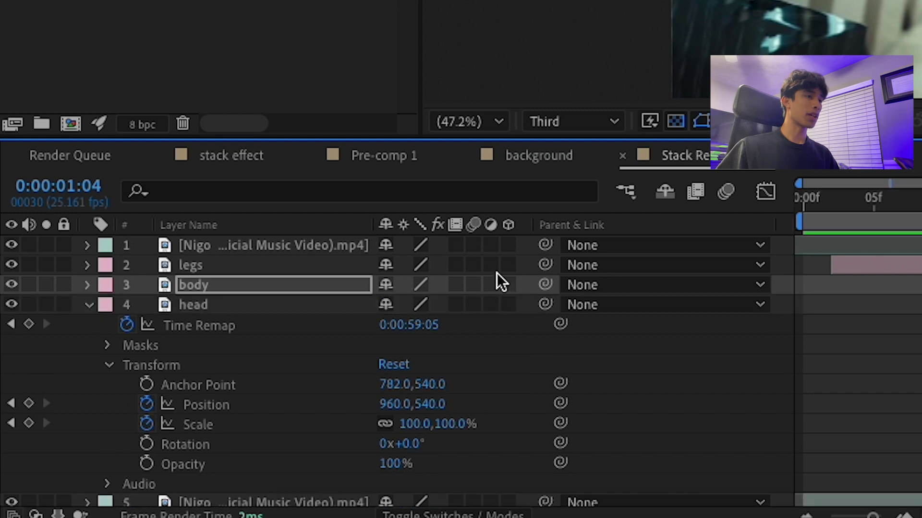
{"action": "left_click_drag", "start_coordinate": [475, 265], "coordinate": [473, 305]}
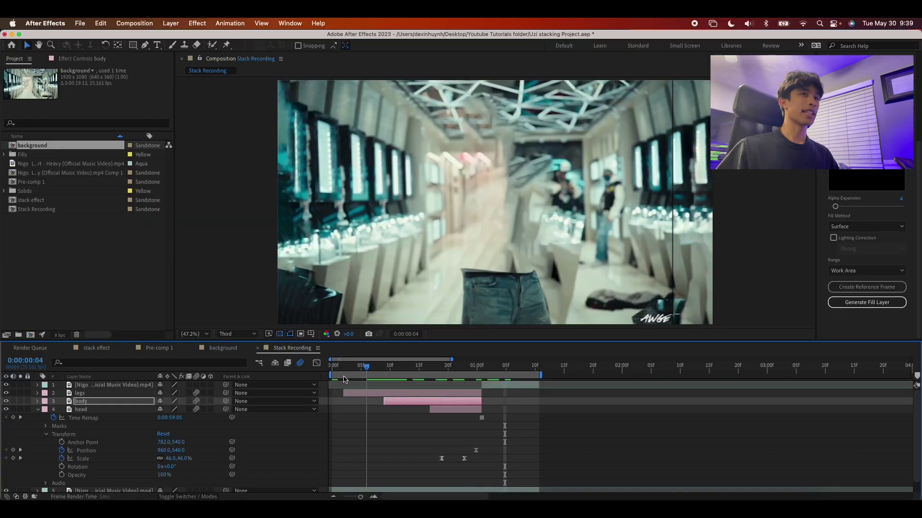
- Review the animation again, then select the footage and Fill image layers together
{"action": "left_click_drag", "start_coordinate": [332, 367], "coordinate": [391, 367]}
{"action": "key", "text": "space"}
{"action": "key", "text": "space"}
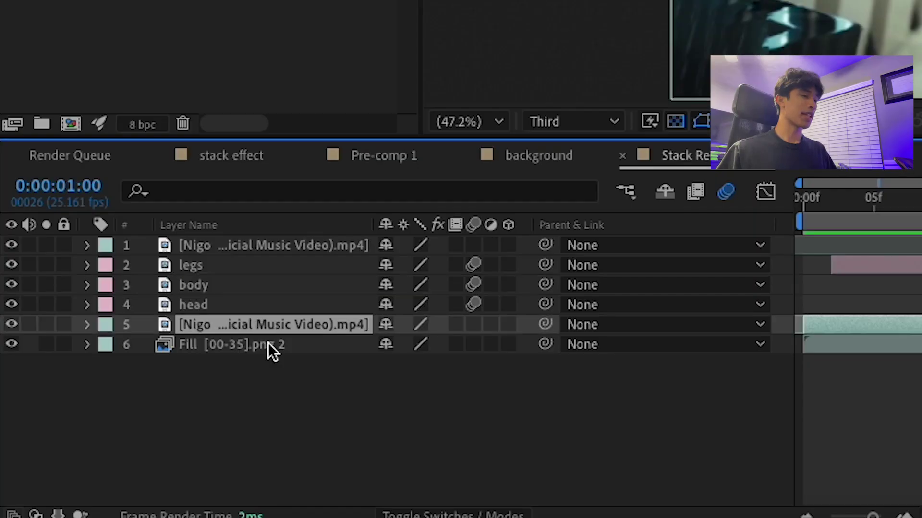
{"action": "left_click", "coordinate": [268, 343], "text": "shift"}
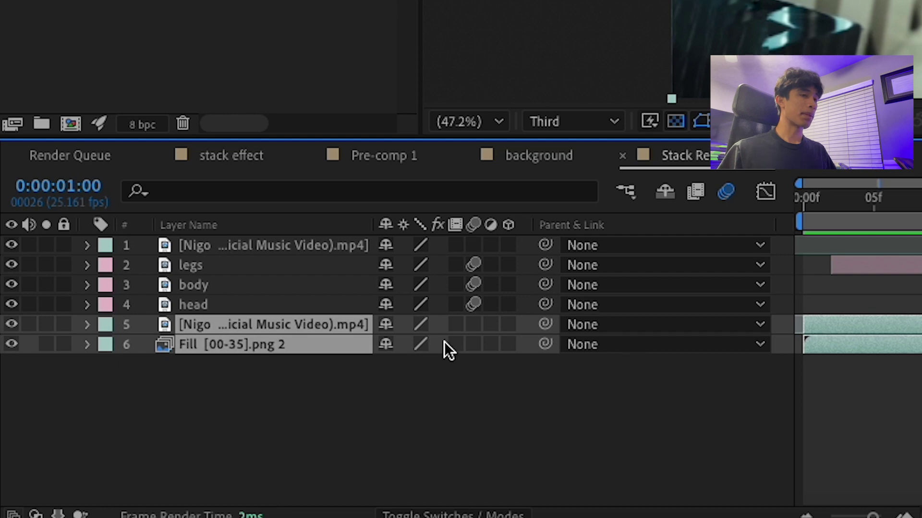
- Pre-compose the footage and Fill layers into a composition named 'background'
{"action": "right_click", "coordinate": [339, 331]}
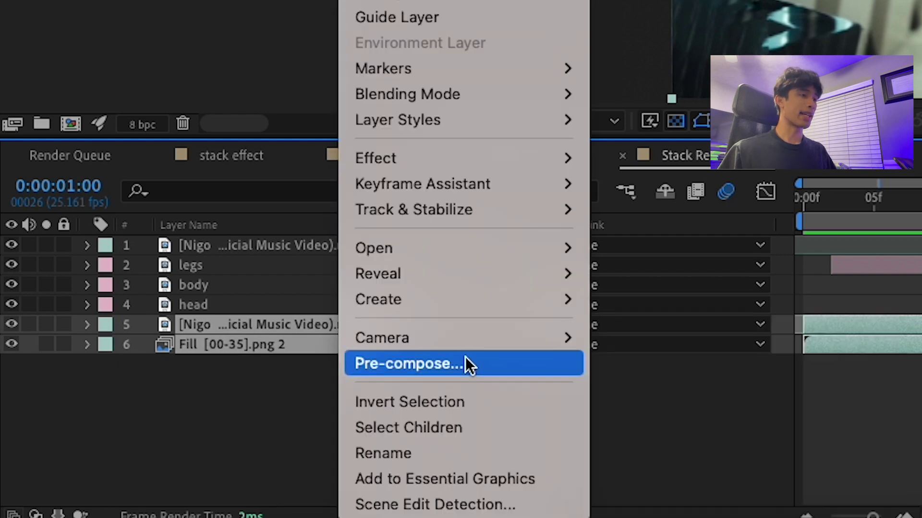
{"action": "left_click", "coordinate": [471, 363]}
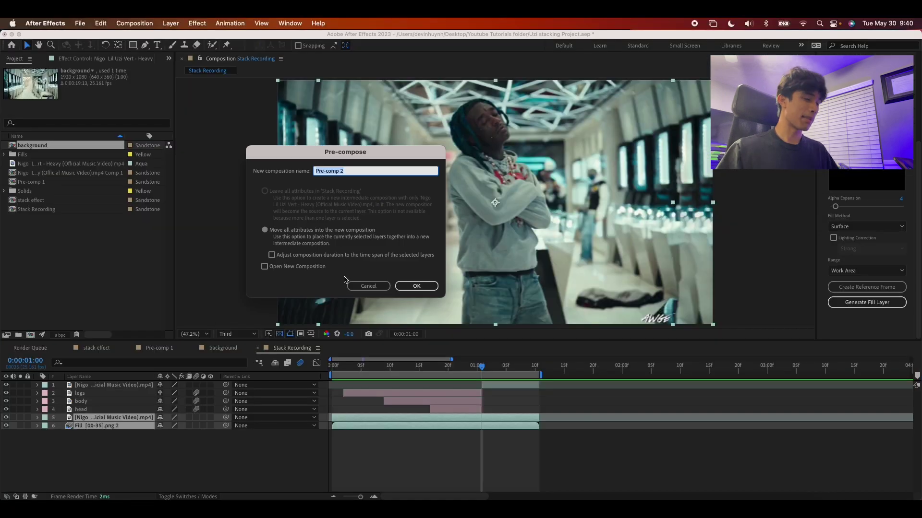
{"action": "type", "text": "b"}
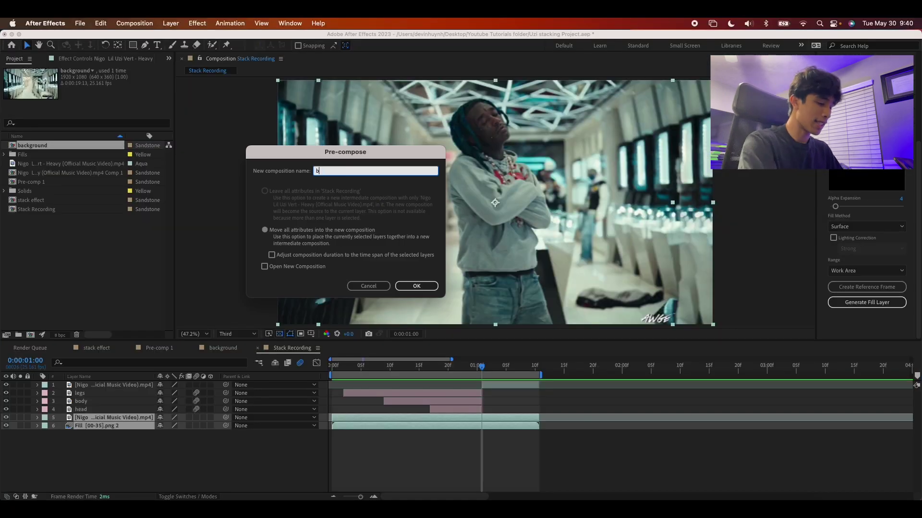
{"action": "type", "text": "ackgroun"}
{"action": "type", "text": "d"}
{"action": "key", "text": "Return"}
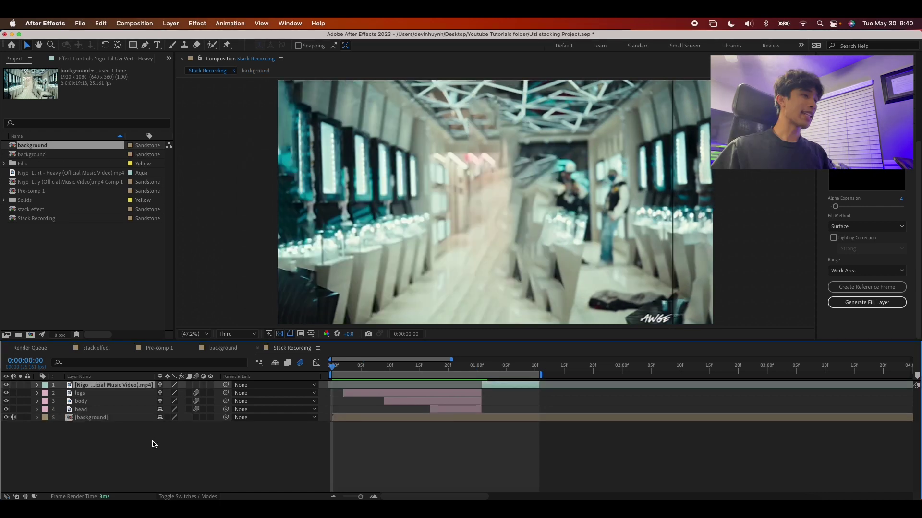
- Pre-compose all five layers into a composition named 'Final edit'
{"action": "left_click", "coordinate": [142, 419], "text": "shift"}
{"action": "right_click", "coordinate": [143, 421]}
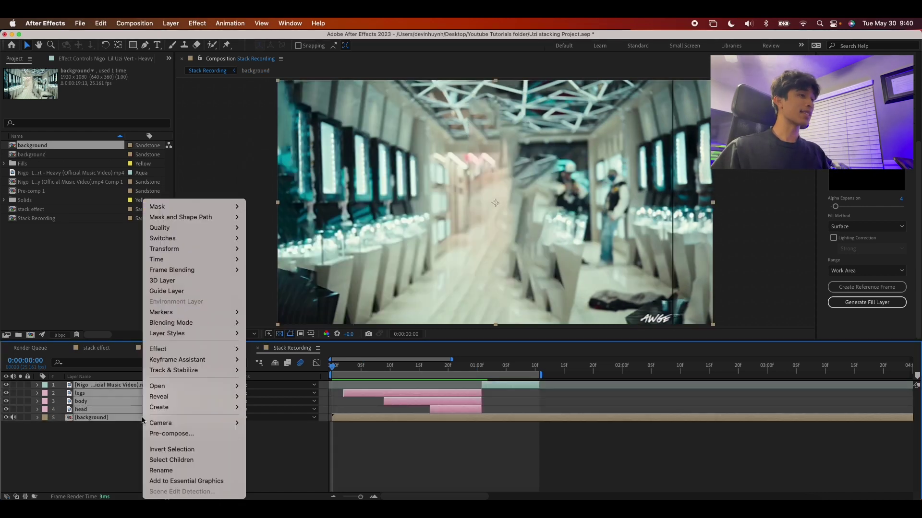
{"action": "left_click", "coordinate": [168, 433]}
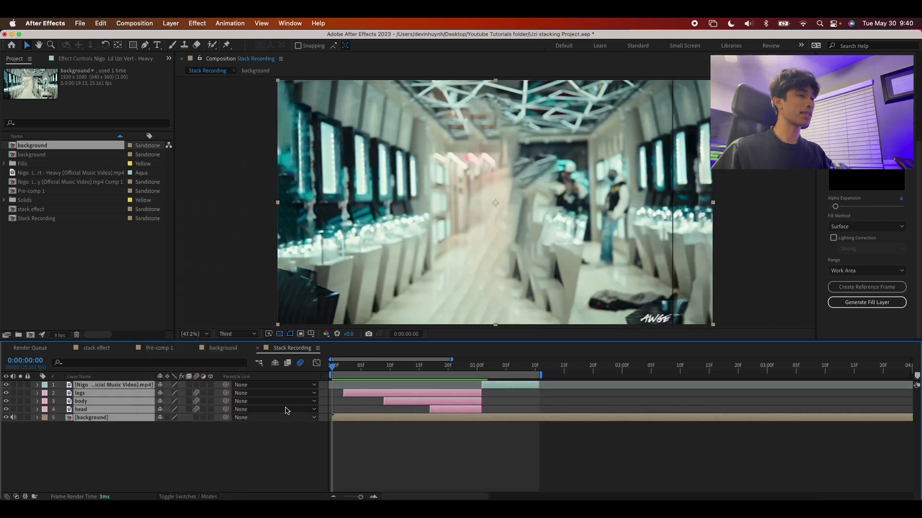
{"action": "type", "text": "Final"}
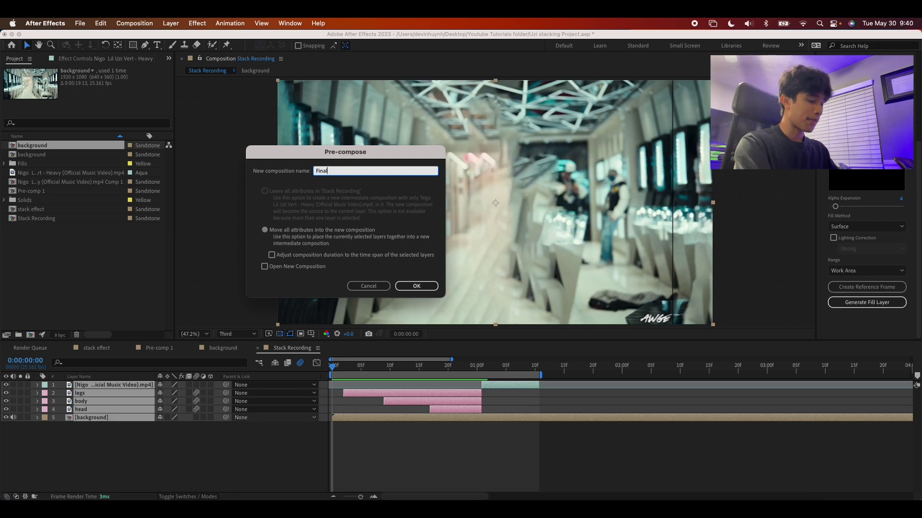
{"action": "type", "text": "e edit"}
{"action": "key", "text": "Return"}
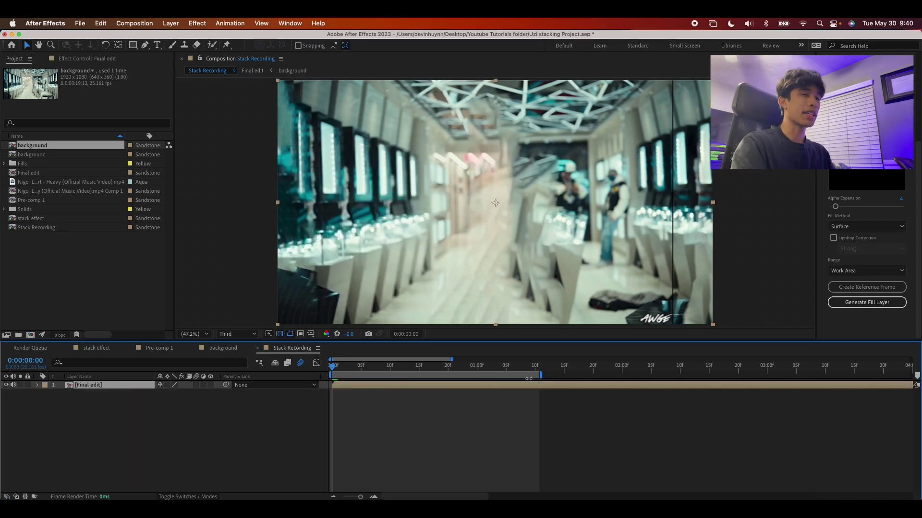
- Preview the nested comp and apply the Distort > Transform effect to the Final edit layer
{"action": "left_click_drag", "start_coordinate": [333, 364], "coordinate": [413, 353]}
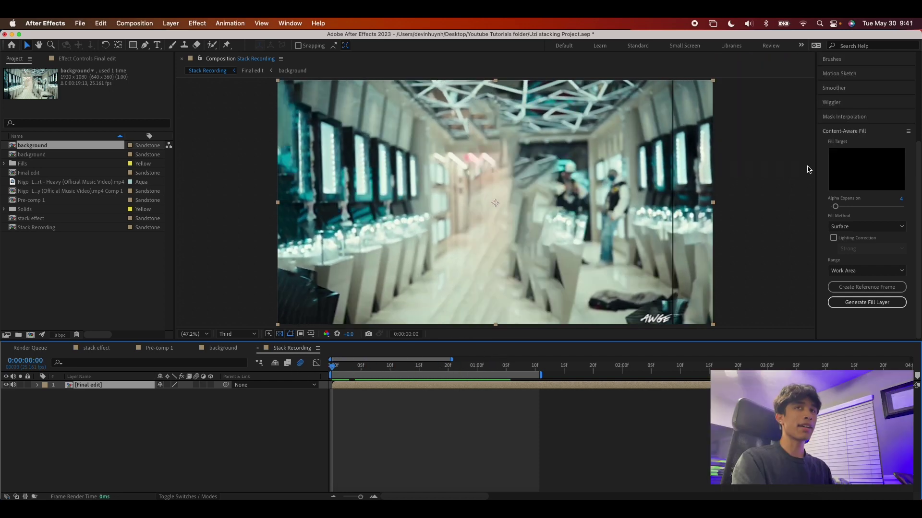
{"action": "key", "text": "space"}
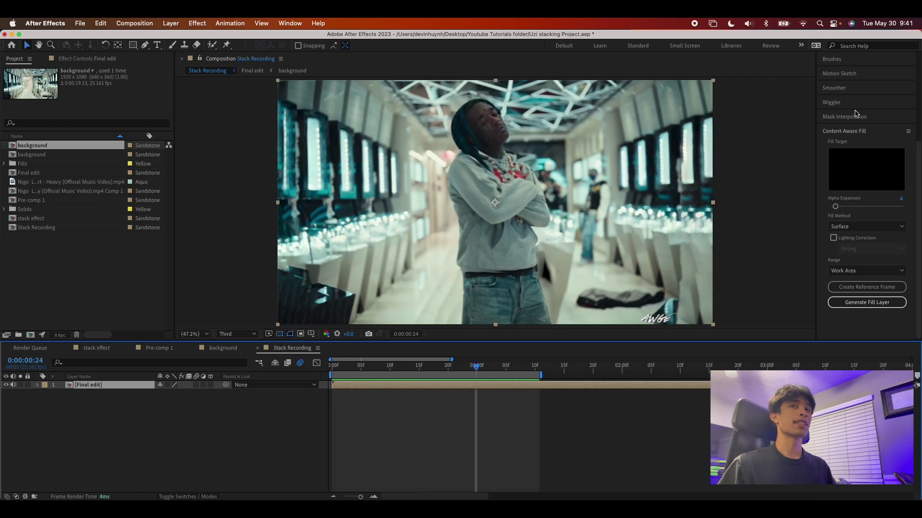
{"action": "scroll", "coordinate": [855, 113], "scroll_direction": "up", "scroll_amount": 5}
{"action": "left_click", "coordinate": [866, 90]}
{"action": "left_click", "coordinate": [853, 100]}
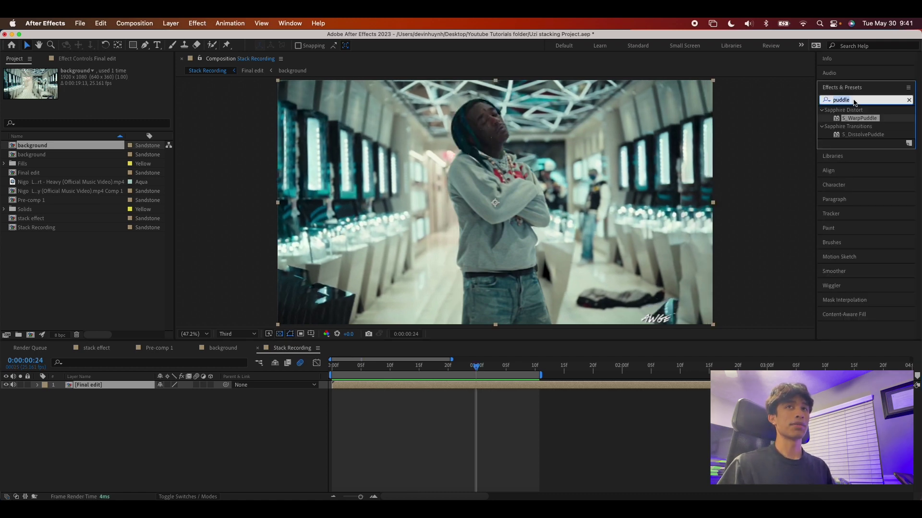
{"action": "type", "text": "transf"}
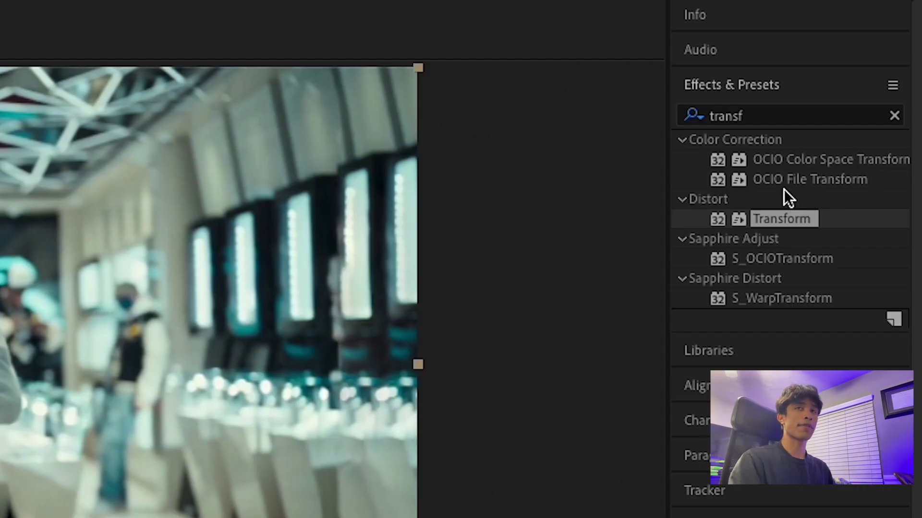
{"action": "double_click", "coordinate": [785, 221]}
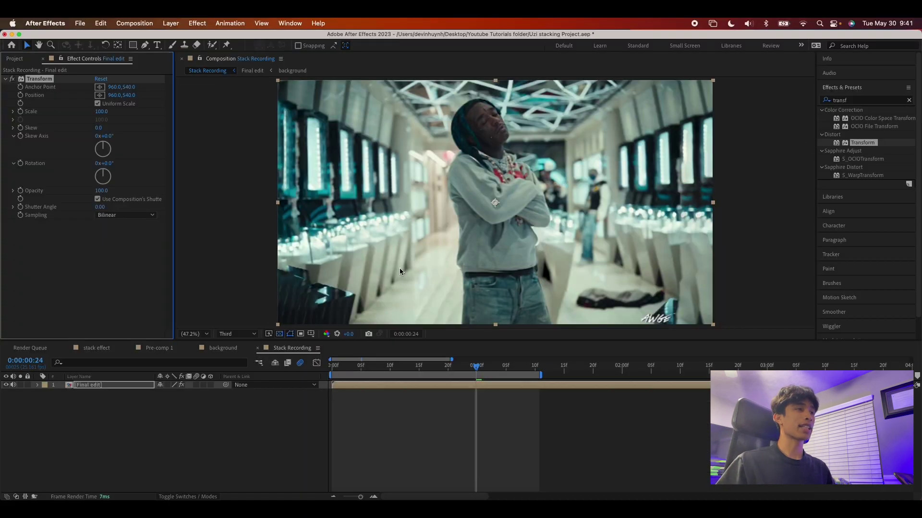
{"action": "left_click", "coordinate": [853, 100]}
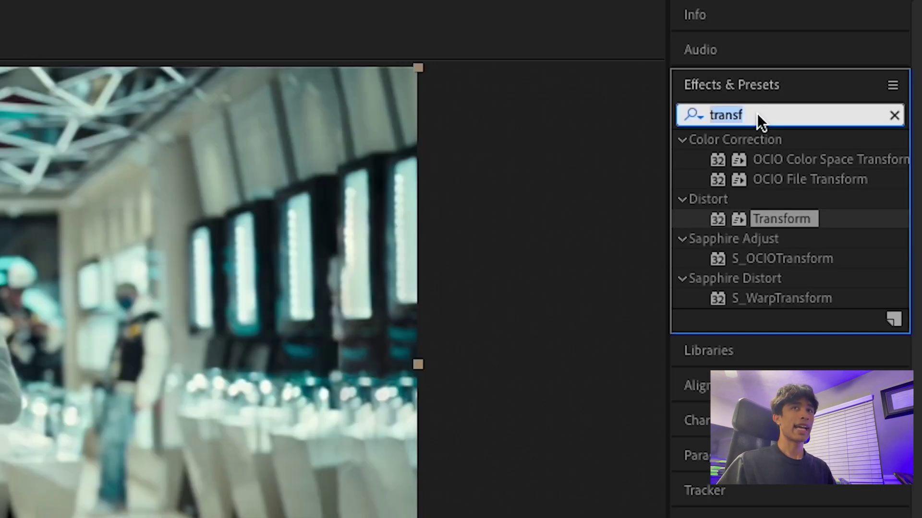
- Apply Sapphire S_Shake to Final edit, check the first frames, then switch the effect off
{"action": "type", "text": "shake"}
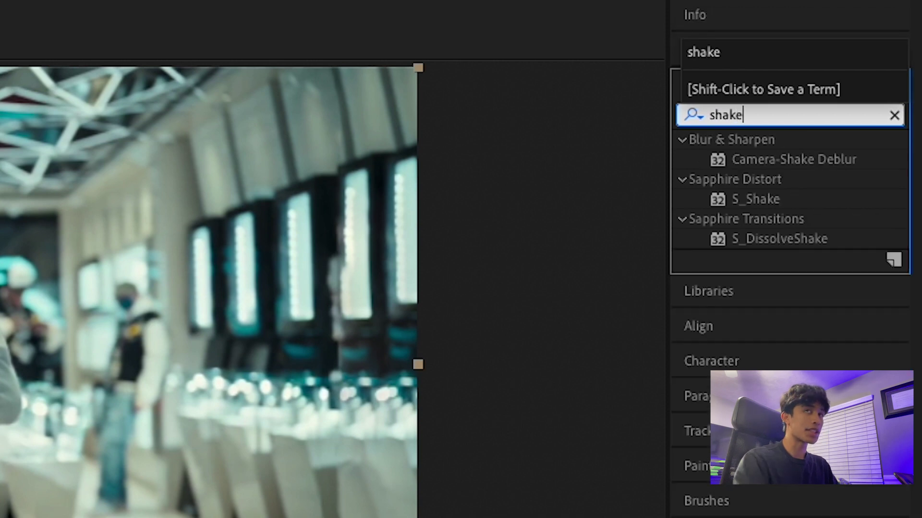
{"action": "double_click", "coordinate": [747, 197]}
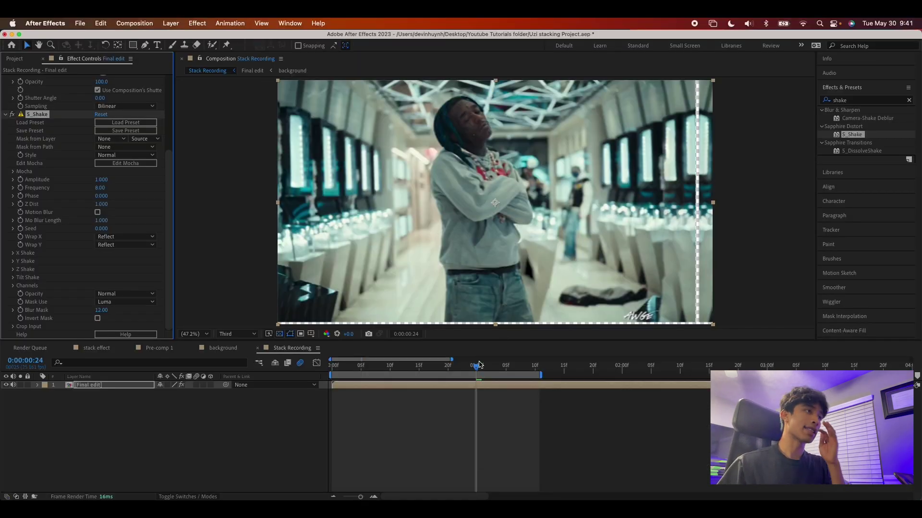
{"action": "left_click_drag", "start_coordinate": [478, 367], "coordinate": [371, 375]}
{"action": "left_click_drag", "start_coordinate": [370, 375], "coordinate": [377, 375]}
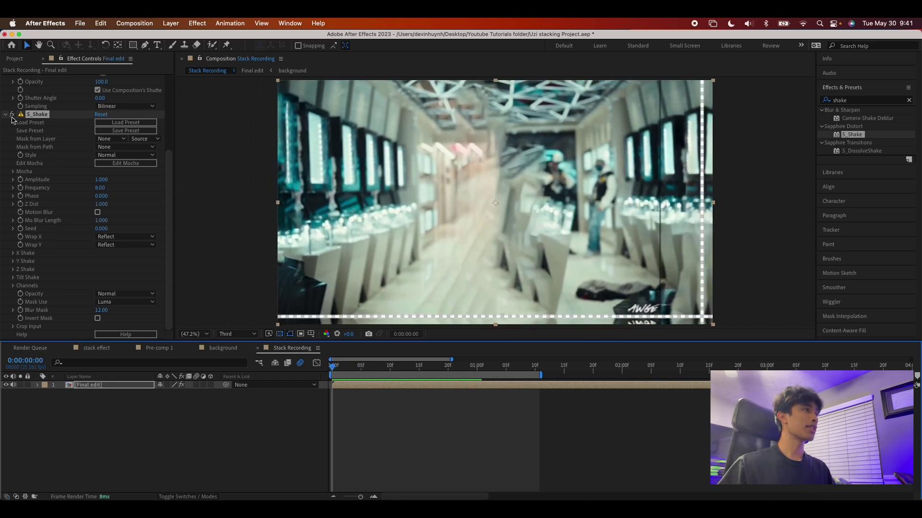
{"action": "left_click", "coordinate": [12, 117]}
{"action": "scroll", "coordinate": [62, 136], "scroll_direction": "up", "scroll_amount": 5}
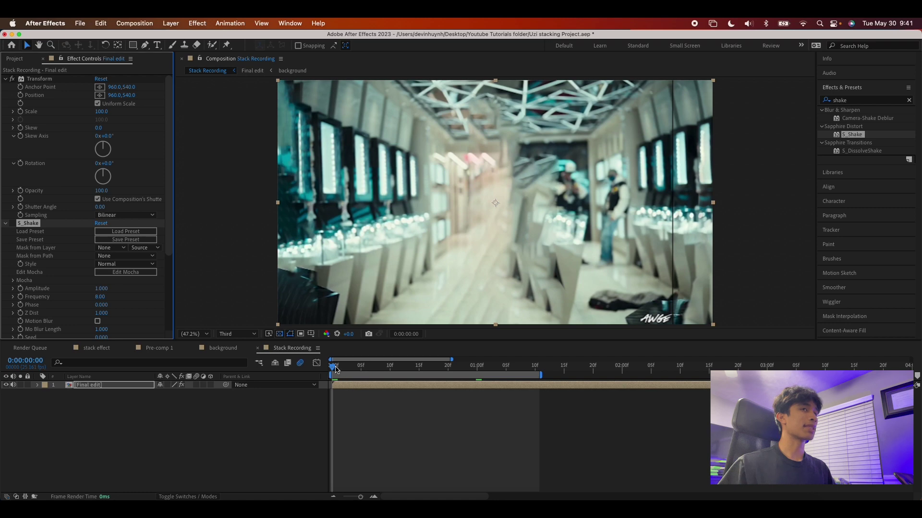
- Keyframe Transform Scale at 100 near one second and 123 at frame 0, preview, then re-enable S_Shake
{"action": "left_click_drag", "start_coordinate": [334, 368], "coordinate": [545, 373]}
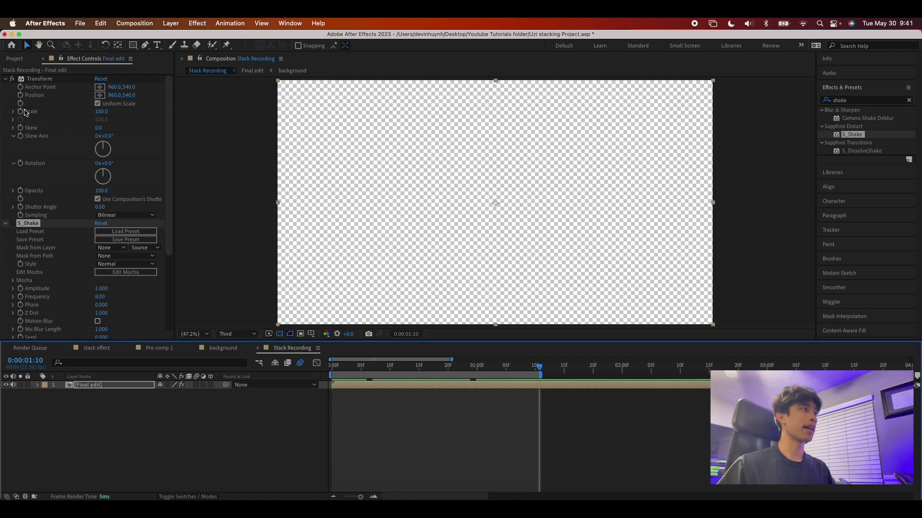
{"action": "left_click", "coordinate": [21, 109]}
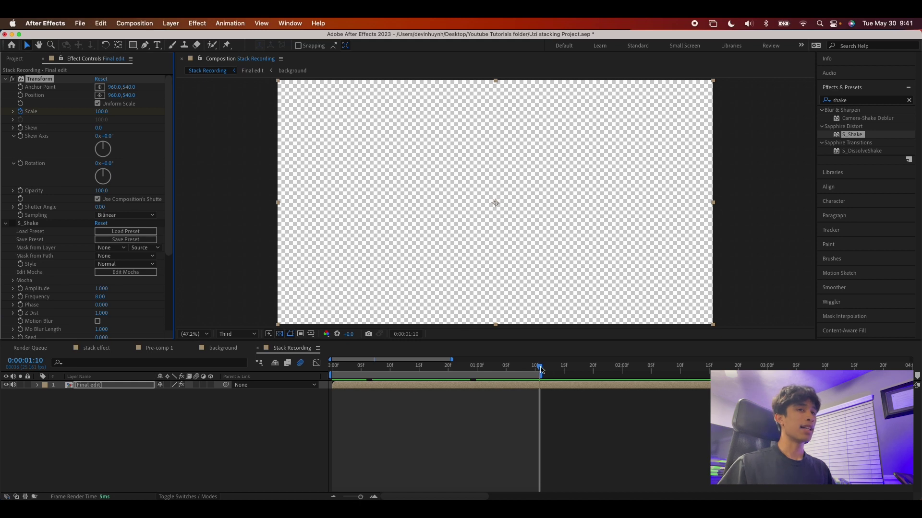
{"action": "left_click_drag", "start_coordinate": [541, 369], "coordinate": [303, 372]}
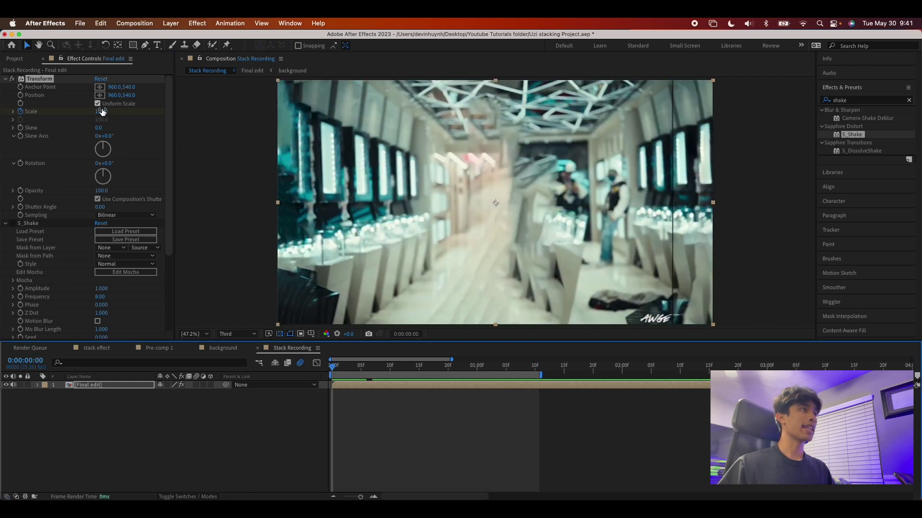
{"action": "left_click_drag", "start_coordinate": [102, 112], "coordinate": [113, 111]}
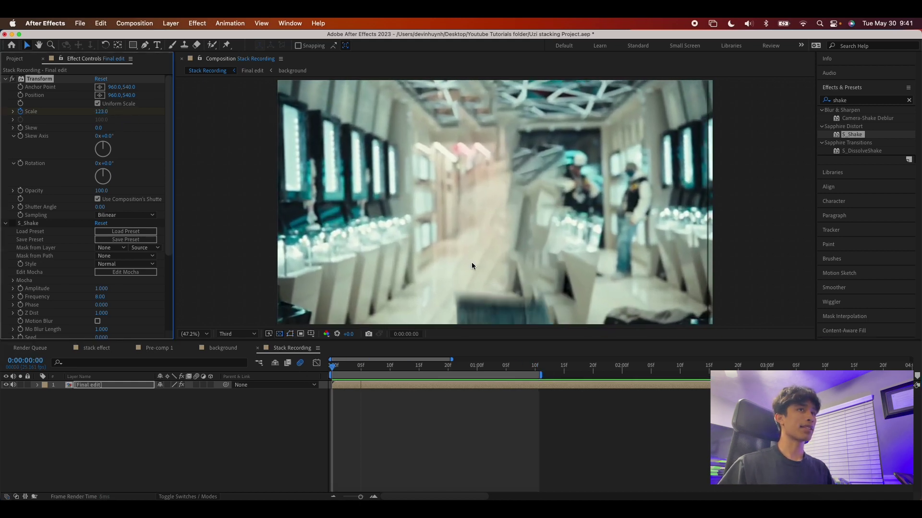
{"action": "key", "text": "space"}
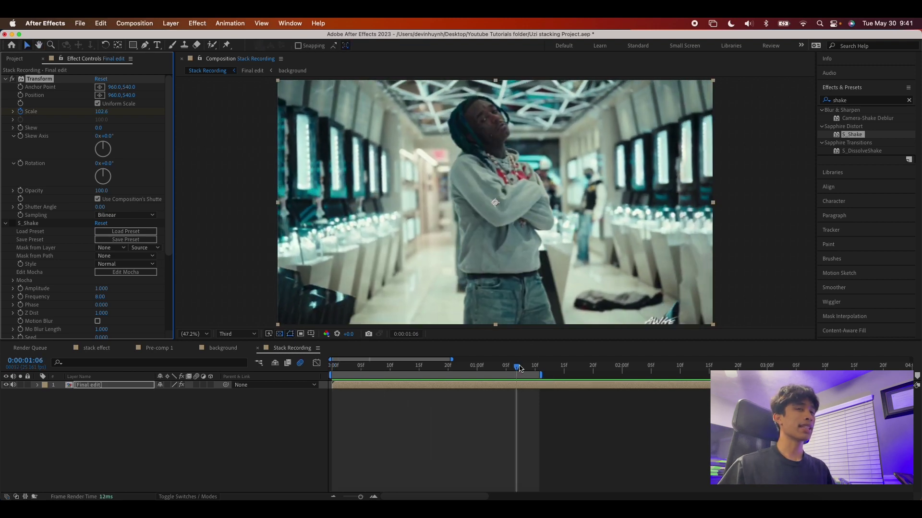
{"action": "left_click_drag", "start_coordinate": [519, 367], "coordinate": [304, 386]}
{"action": "key", "text": "space"}
{"action": "key", "text": "space"}
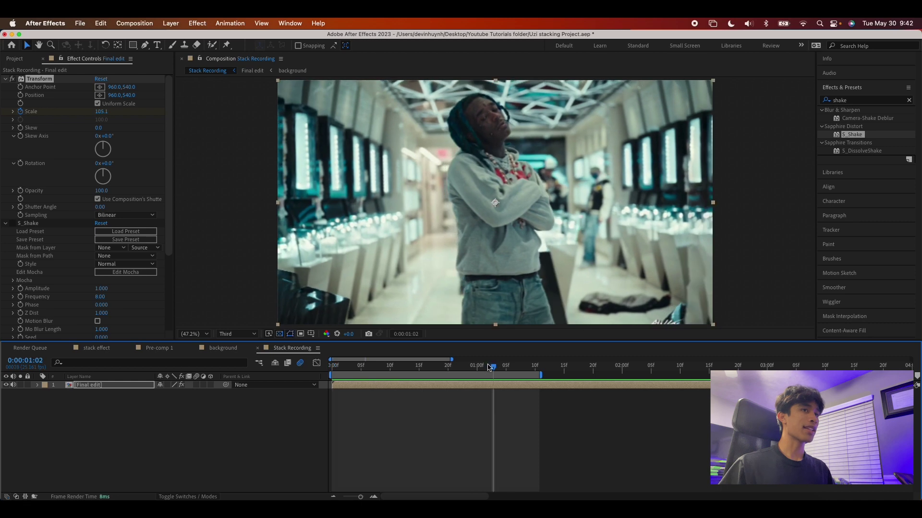
{"action": "left_click", "coordinate": [366, 368]}
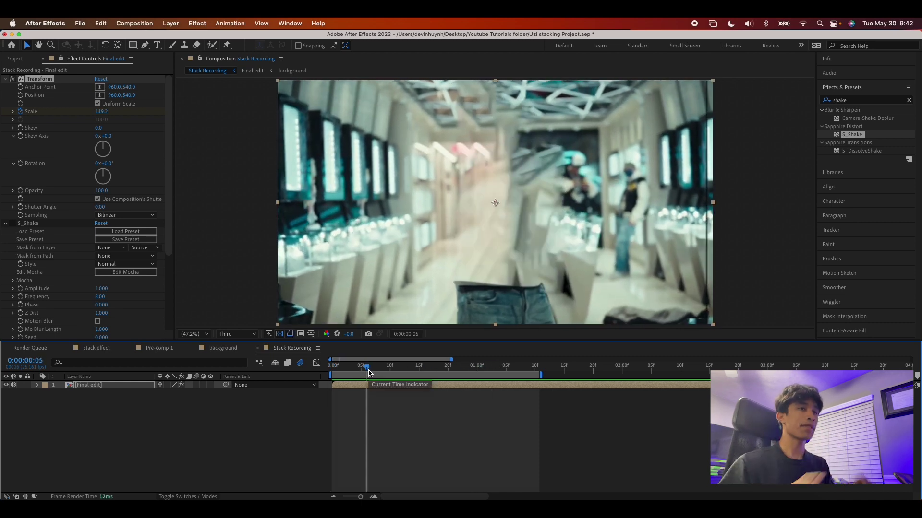
{"action": "mouse_move", "coordinate": [369, 372]}
{"action": "left_mouse_down"}
{"action": "mouse_move", "coordinate": [384, 369]}
{"action": "mouse_move", "coordinate": [372, 368]}
{"action": "left_mouse_up"}
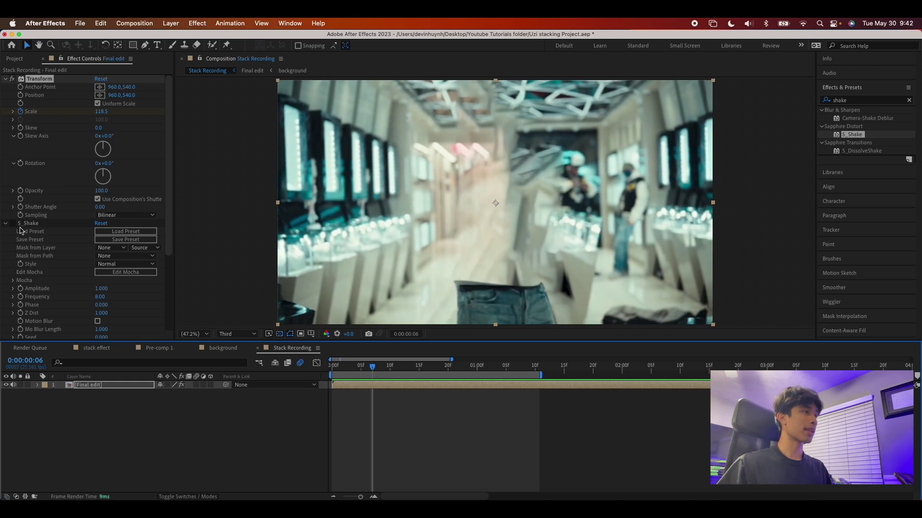
{"action": "left_click", "coordinate": [12, 224]}
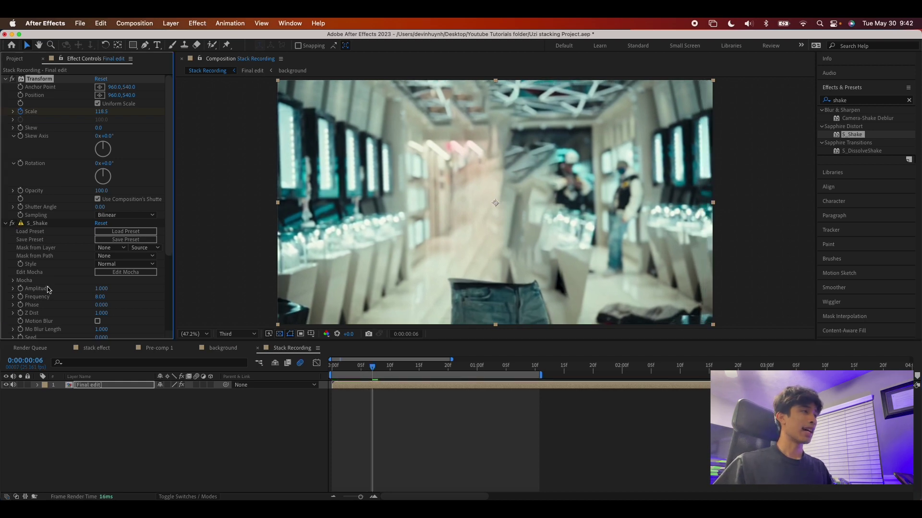
- Keyframe S_Shake Amplitude at 0 on frame 3, 0.710 on frame 9 and 0 on frame 12
{"action": "left_click", "coordinate": [39, 386]}
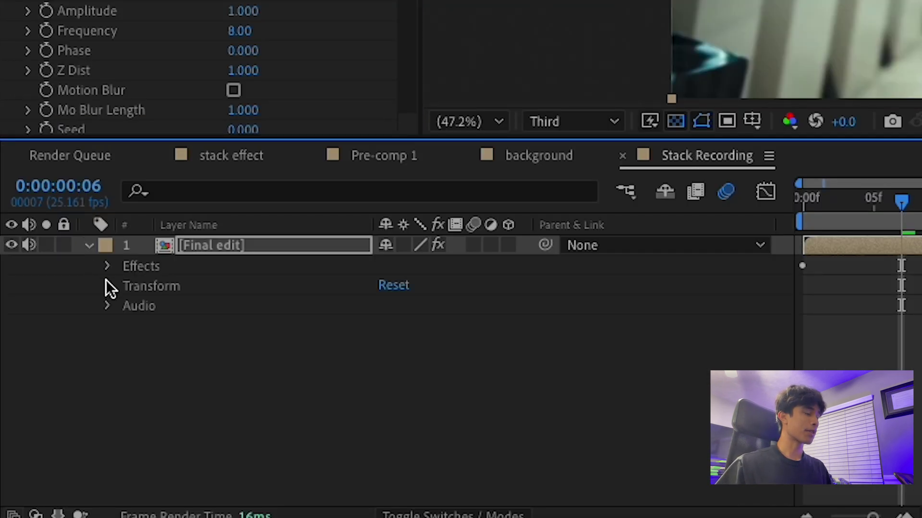
{"action": "left_click", "coordinate": [107, 266]}
{"action": "left_click", "coordinate": [125, 298]}
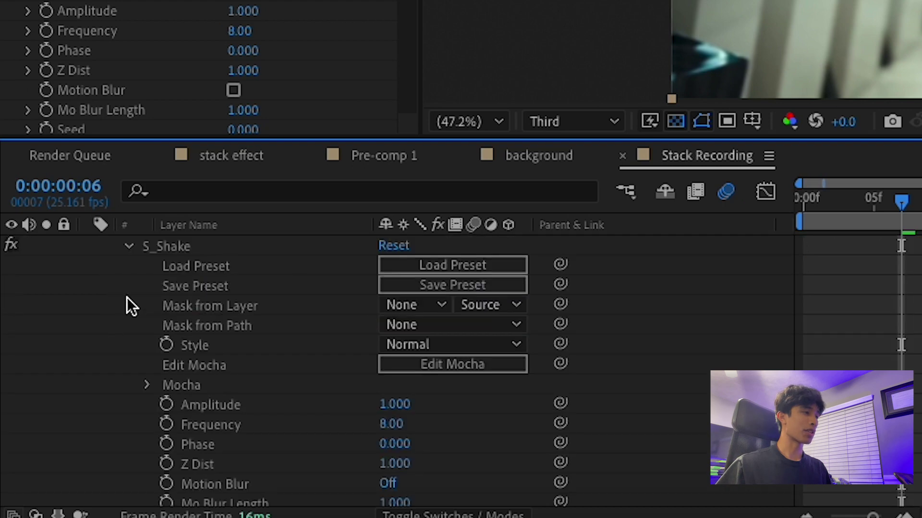
{"action": "scroll", "coordinate": [301, 403], "scroll_direction": "down", "scroll_amount": 2}
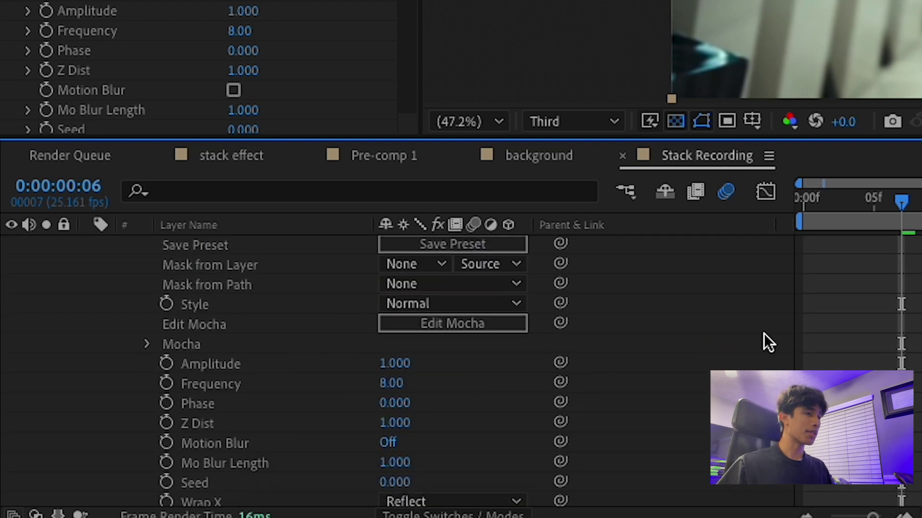
{"action": "left_click_drag", "start_coordinate": [906, 197], "coordinate": [921, 199]}
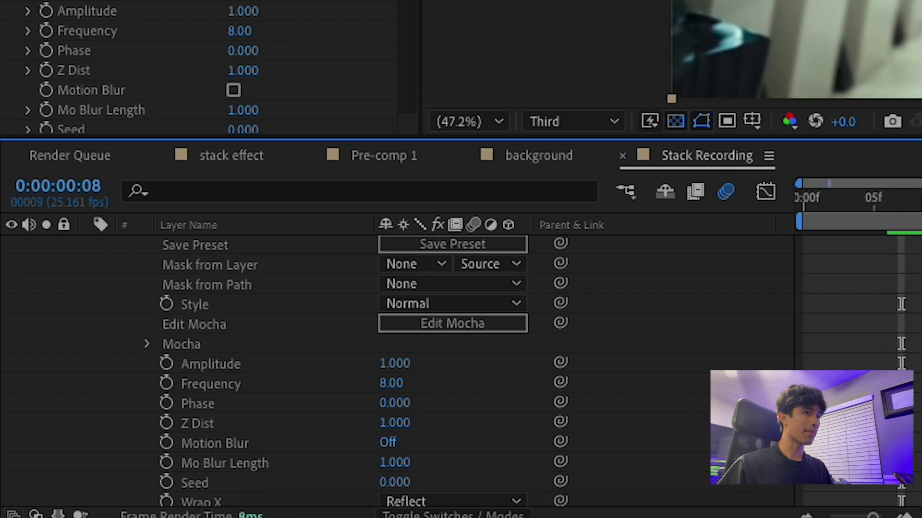
{"action": "left_click_drag", "start_coordinate": [402, 365], "coordinate": [374, 365]}
{"action": "left_click_drag", "start_coordinate": [792, 222], "coordinate": [797, 249]}
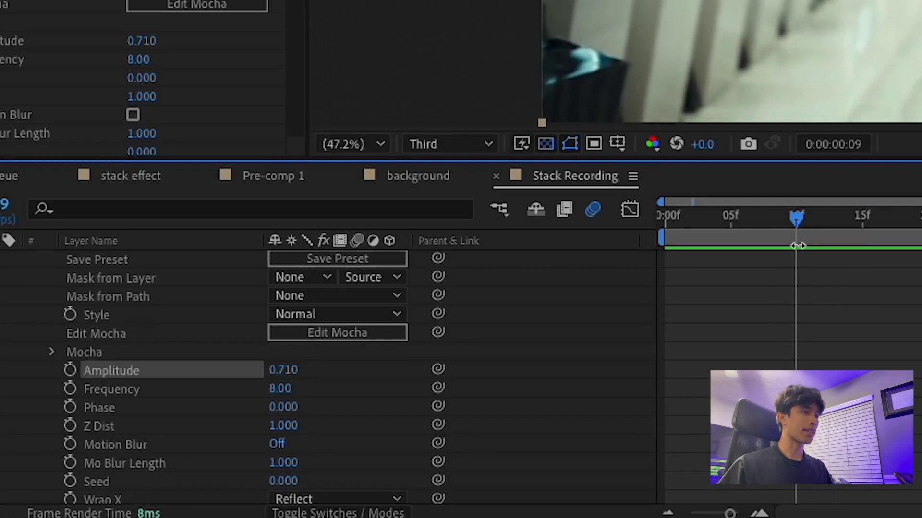
{"action": "left_click", "coordinate": [70, 371]}
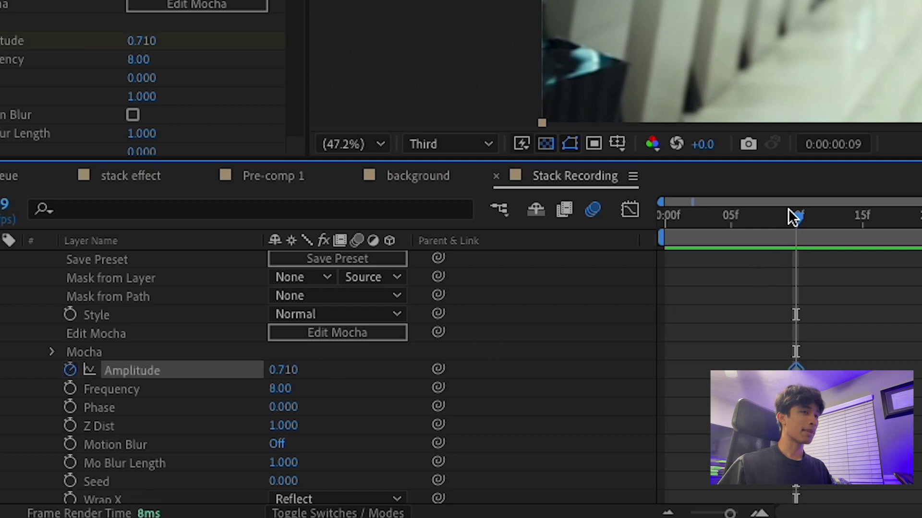
{"action": "left_click_drag", "start_coordinate": [789, 211], "coordinate": [722, 236]}
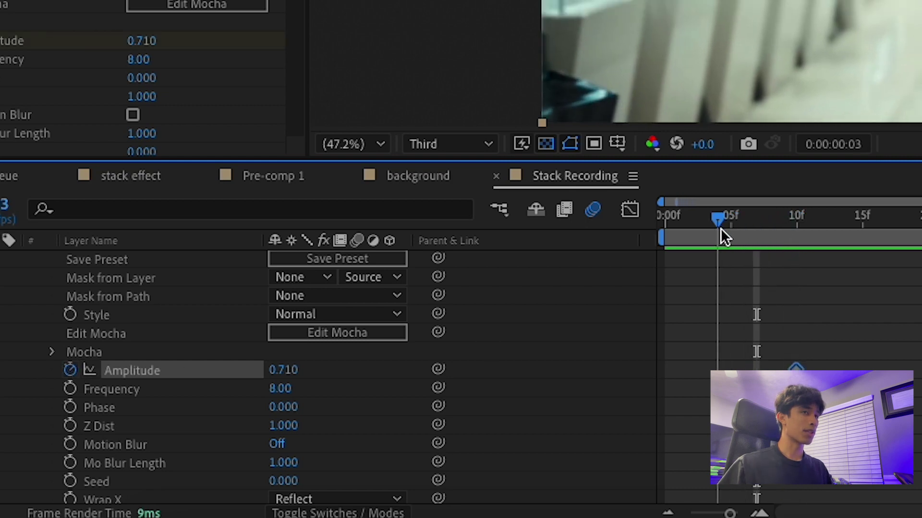
{"action": "left_click_drag", "start_coordinate": [282, 377], "coordinate": [181, 383]}
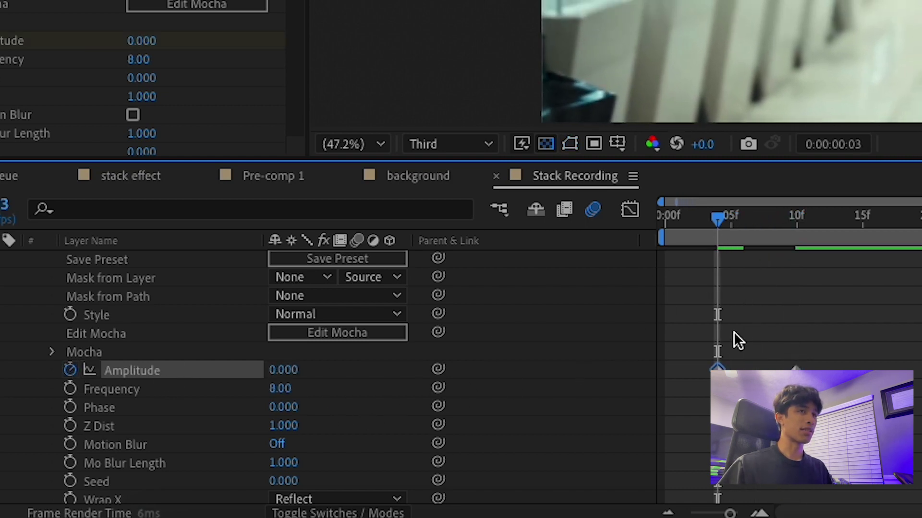
{"action": "left_click_drag", "start_coordinate": [730, 249], "coordinate": [827, 240]}
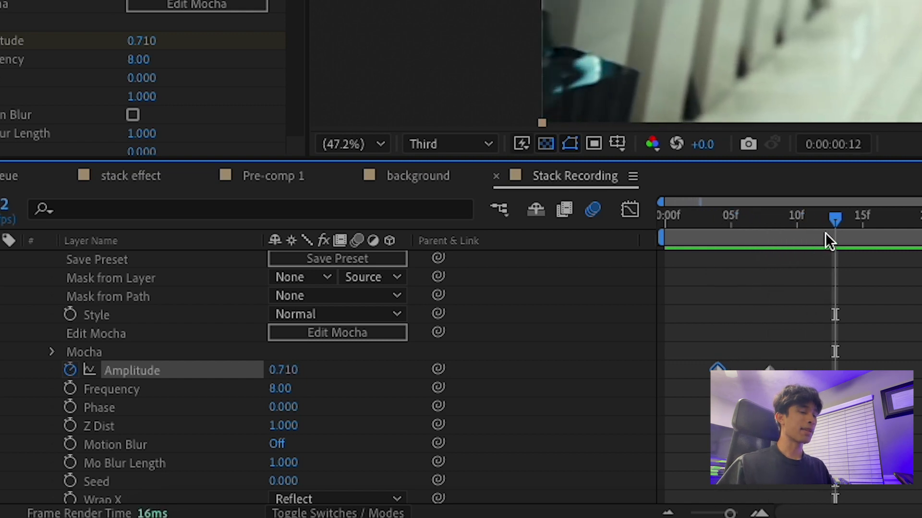
{"action": "left_click_drag", "start_coordinate": [291, 371], "coordinate": [107, 373]}
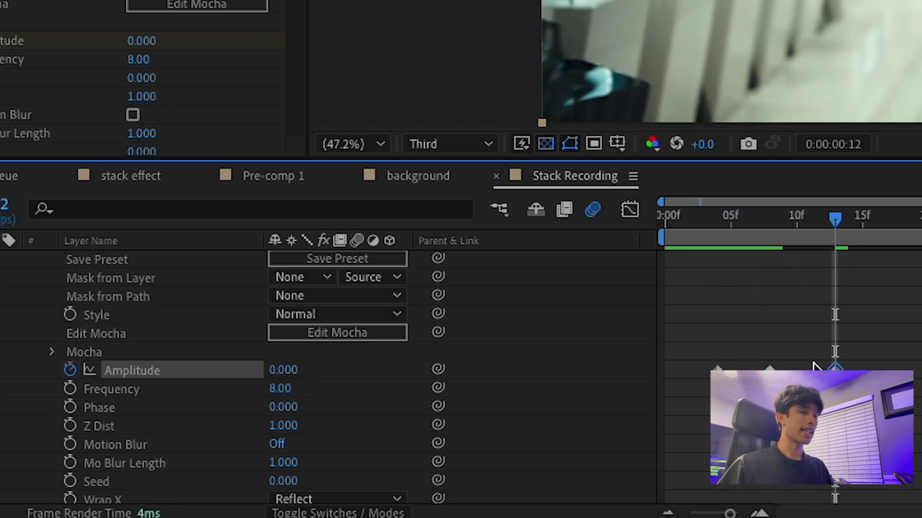
- Copy the Amplitude keyframes and paste them later to repeat the shake burst, then preview
{"action": "key", "text": "super+c"}
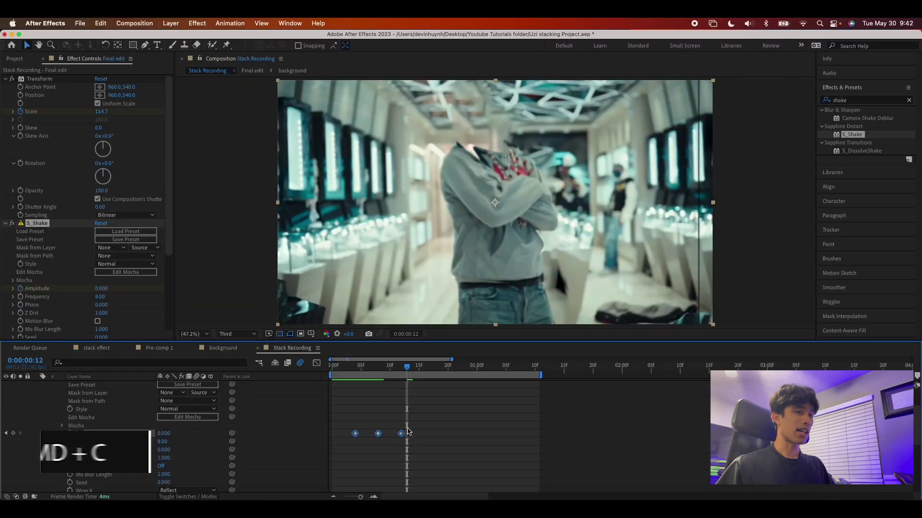
{"action": "key", "text": "super+v"}
{"action": "key", "text": "space"}
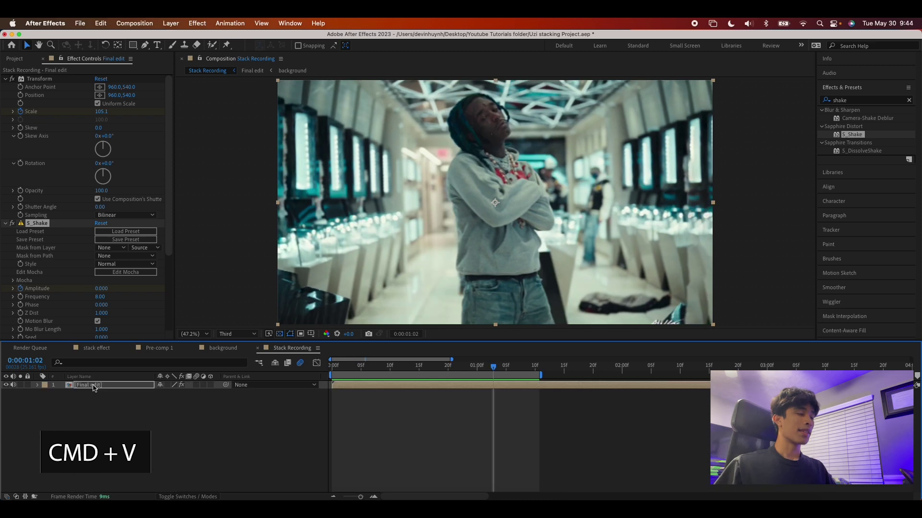
{"action": "left_click", "coordinate": [95, 387]}
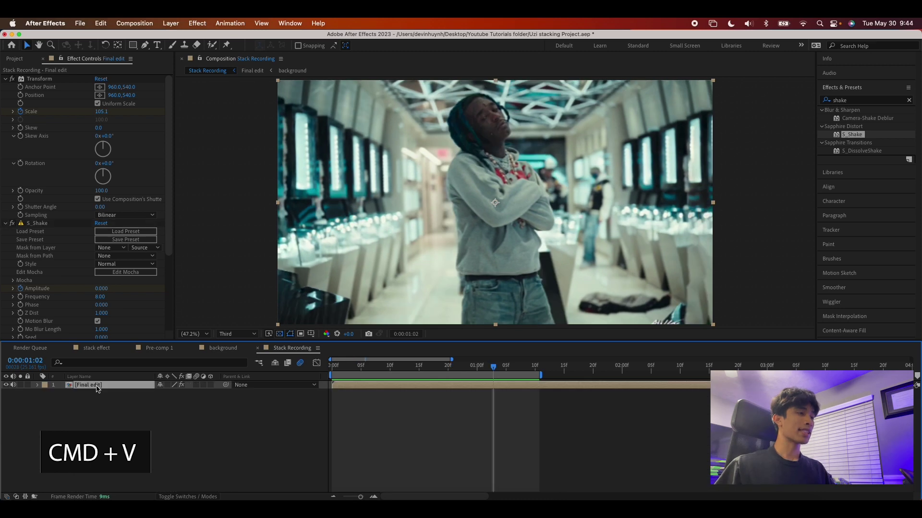
- Inside Final edit, apply S_WarpPuddle to the background layer with Frequency 1.71
{"action": "double_click", "coordinate": [96, 386]}
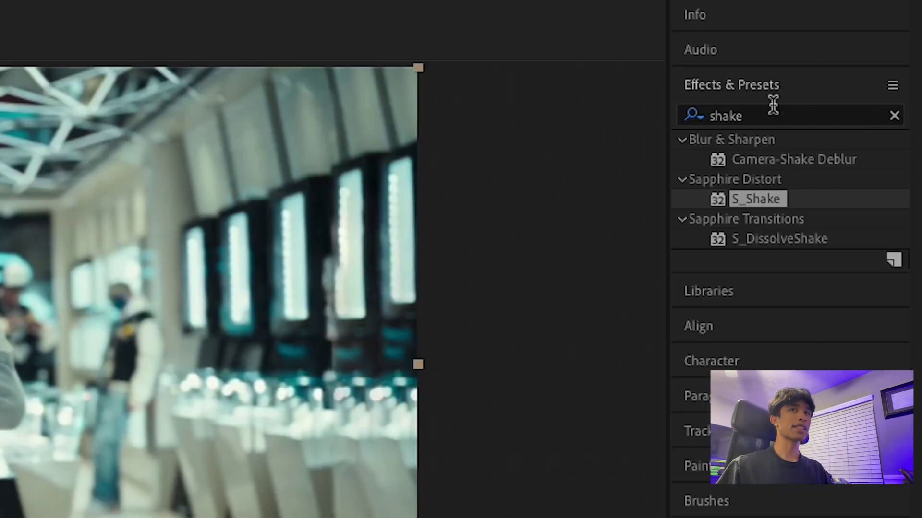
{"action": "left_click", "coordinate": [766, 115]}
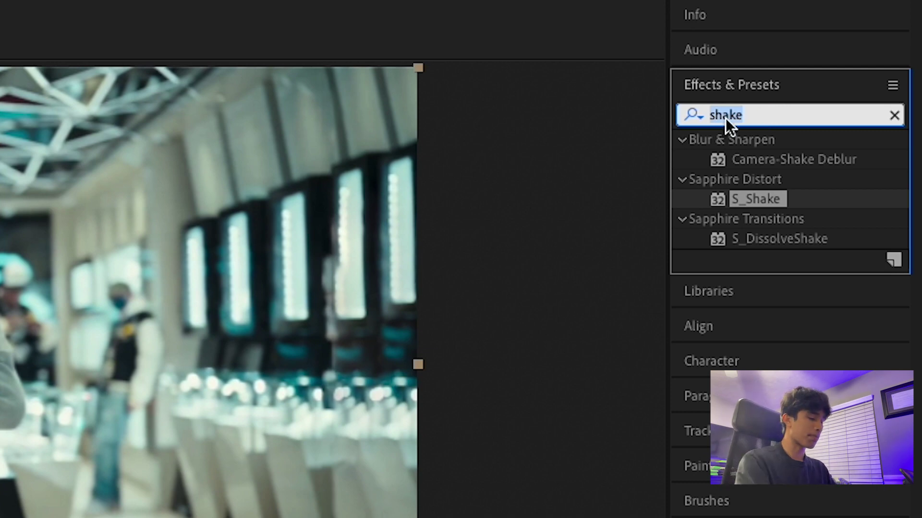
{"action": "type", "text": "puddle"}
{"action": "left_click_drag", "start_coordinate": [792, 161], "coordinate": [0, 517]}
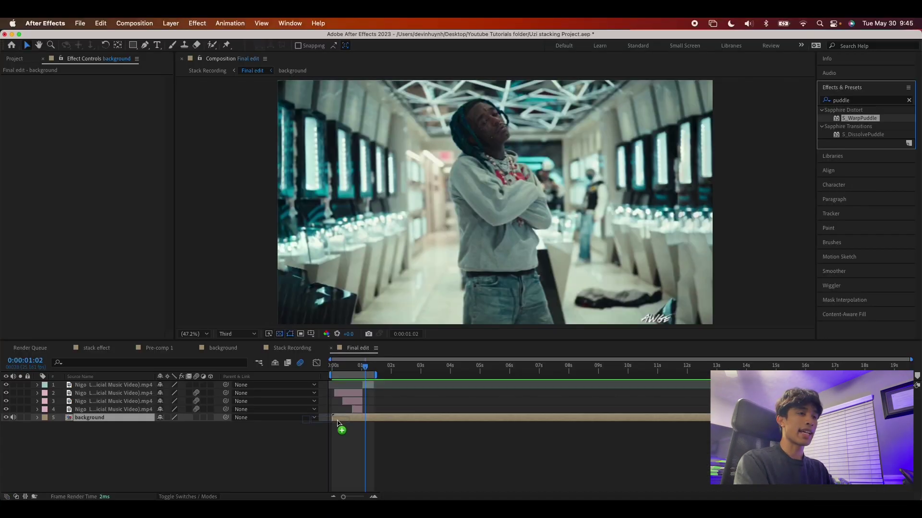
{"action": "left_click_drag", "start_coordinate": [338, 422], "coordinate": [338, 418]}
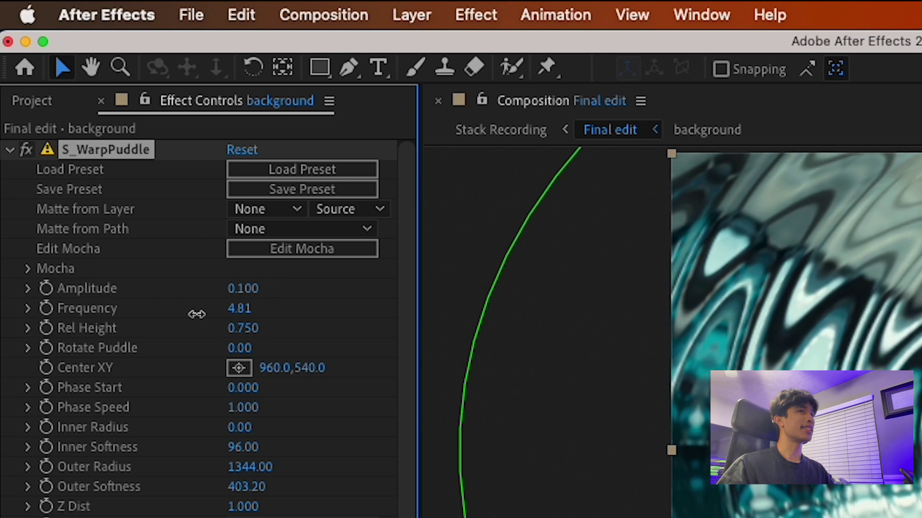
{"action": "left_click_drag", "start_coordinate": [82, 147], "coordinate": [72, 150]}
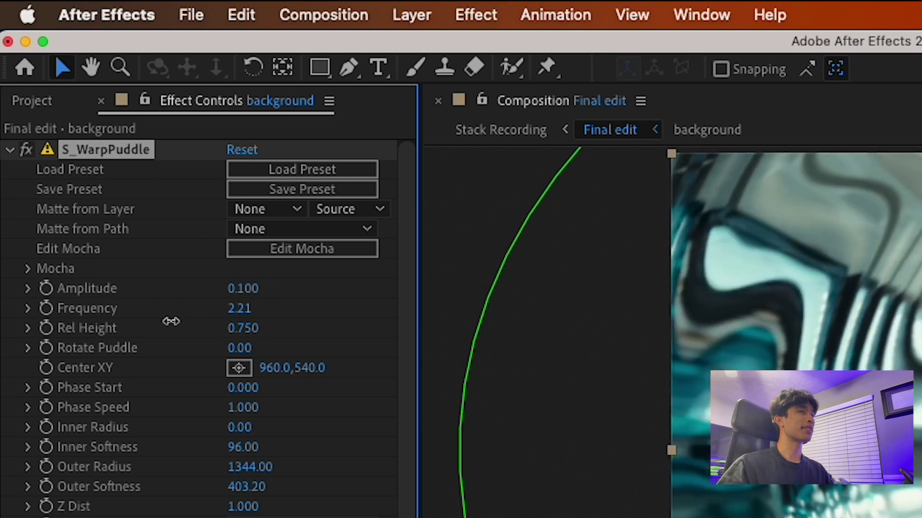
{"action": "left_click_drag", "start_coordinate": [171, 321], "coordinate": [165, 321]}
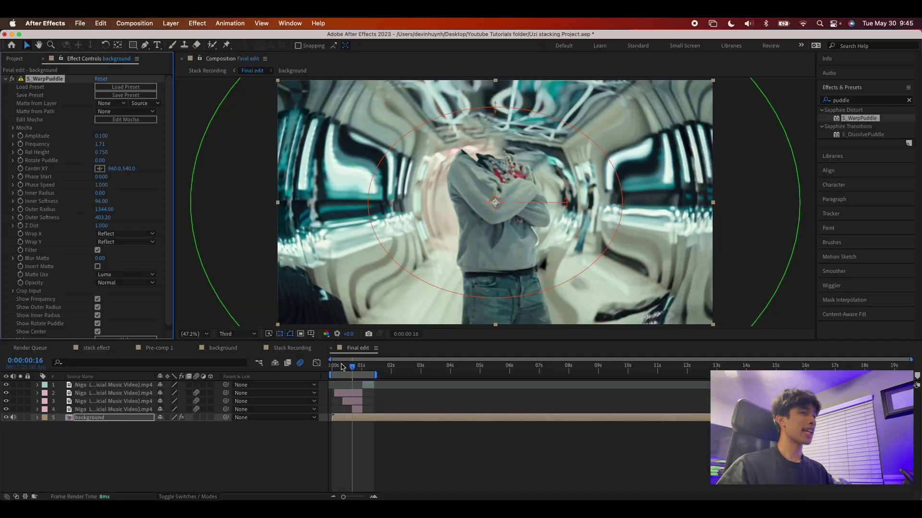
- Keyframe Phase Start from the first frame, raise it at frame 24, and preview the warp
{"action": "left_click_drag", "start_coordinate": [341, 367], "coordinate": [333, 367]}
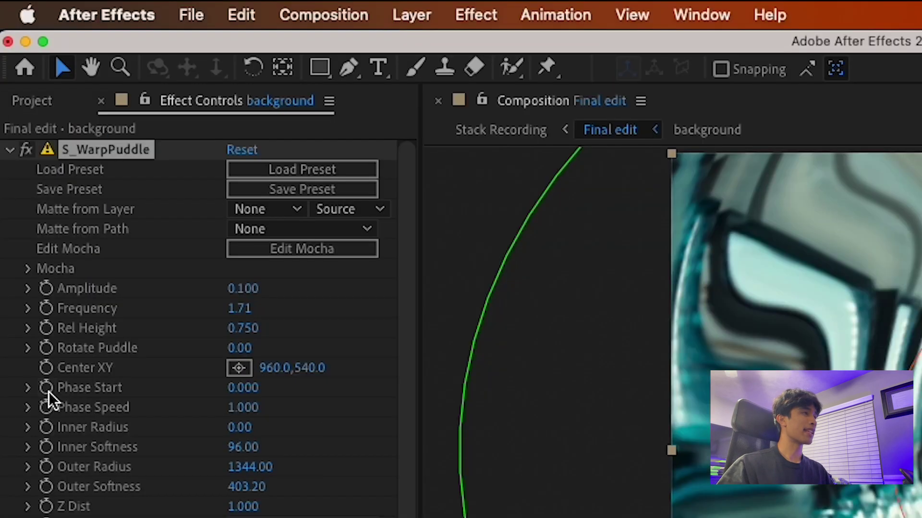
{"action": "left_click", "coordinate": [20, 177]}
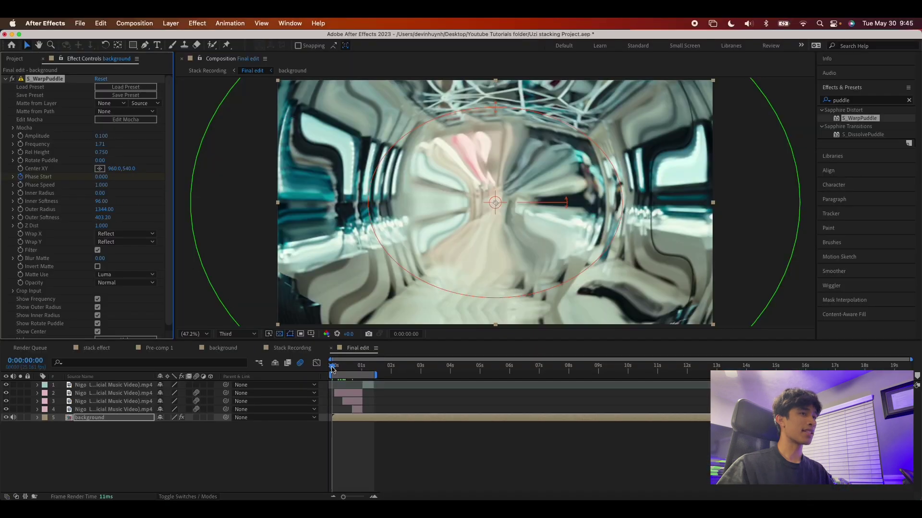
{"action": "left_click_drag", "start_coordinate": [332, 368], "coordinate": [361, 368]}
{"action": "left_click_drag", "start_coordinate": [101, 176], "coordinate": [121, 174]}
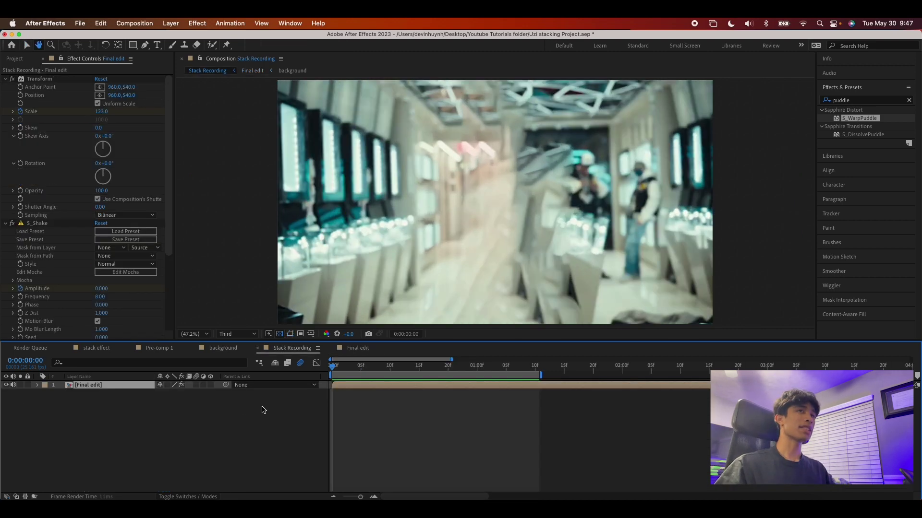
{"action": "key", "text": "space"}
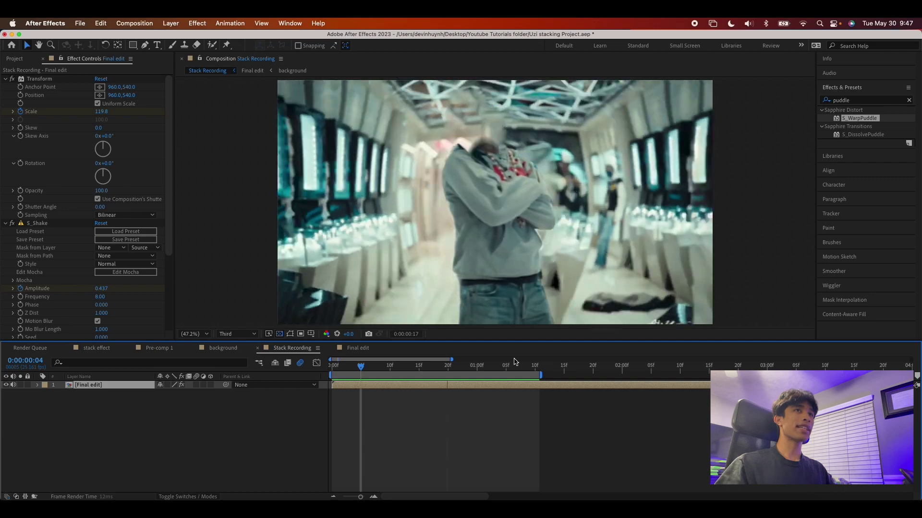
- Stop the preview, scrub the stacked shot, and search 'dissolve' in Effects & Presets for S_DissolveRays
{"action": "key", "text": "space"}
{"action": "mouse_move", "coordinate": [450, 366]}
{"action": "left_mouse_down"}
{"action": "mouse_move", "coordinate": [466, 370]}
{"action": "mouse_move", "coordinate": [427, 372]}
{"action": "mouse_move", "coordinate": [451, 374]}
{"action": "left_mouse_up"}
{"action": "left_click", "coordinate": [869, 100]}
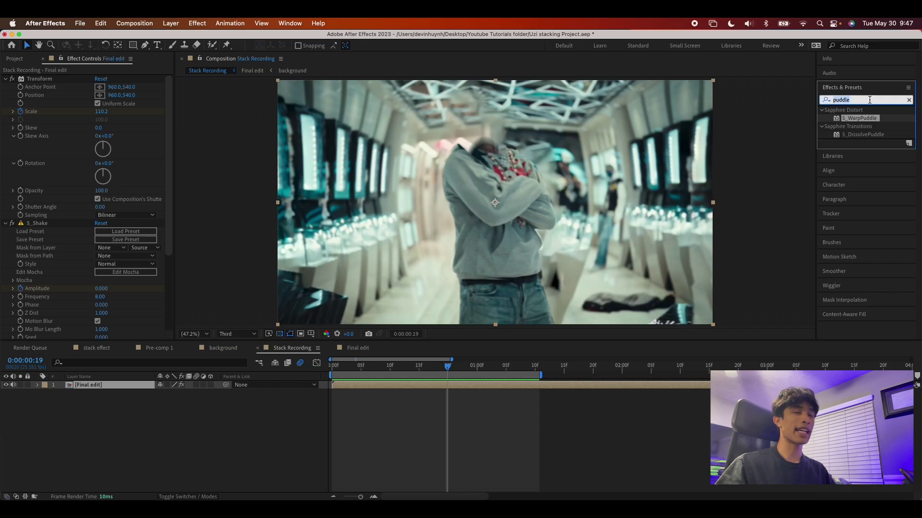
{"action": "key", "text": "BackSpace"}
{"action": "type", "text": "dissolv"}
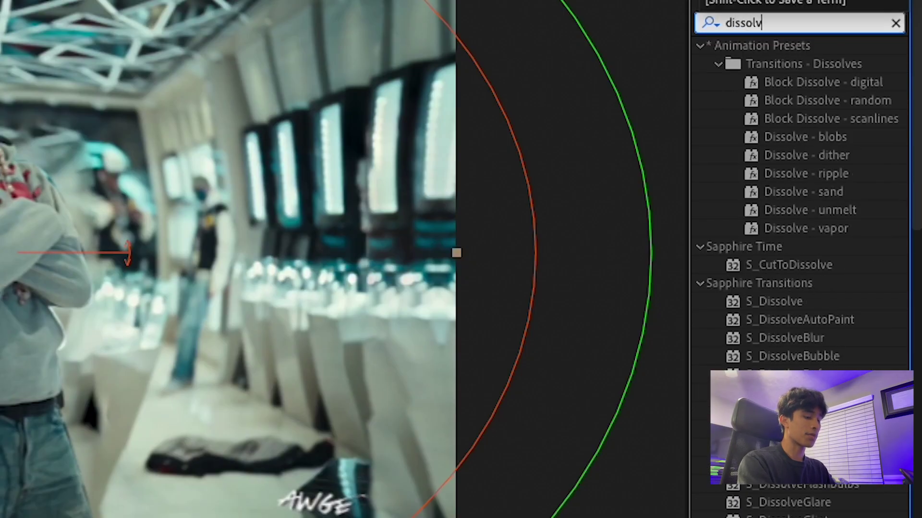
{"action": "type", "text": "e"}
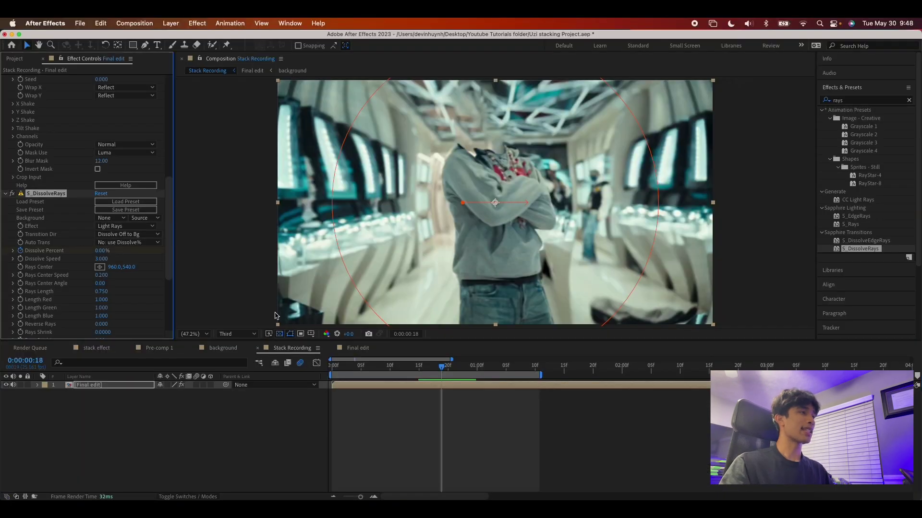
- Raise Dissolve Percent to about 18% near one second, then back to 0% a few frames later
{"action": "left_click_drag", "start_coordinate": [442, 371], "coordinate": [483, 368]}
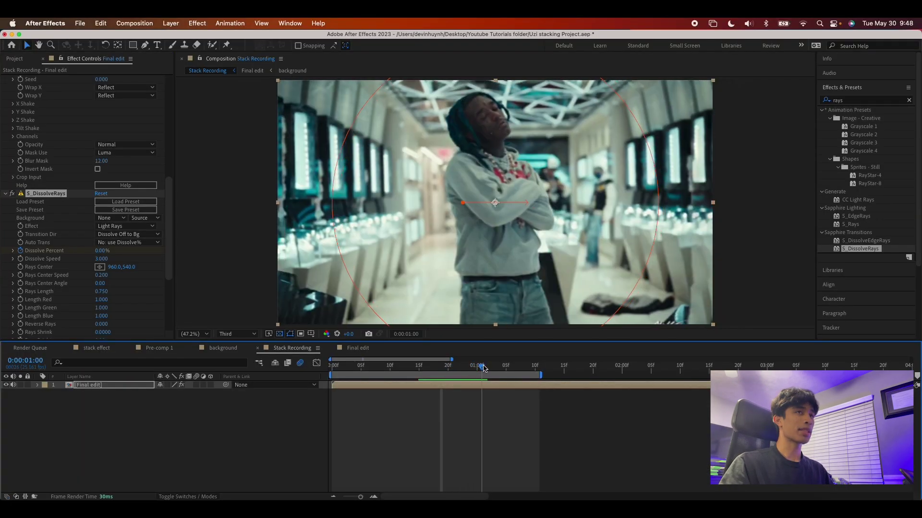
{"action": "mouse_move", "coordinate": [486, 368]}
{"action": "left_mouse_down"}
{"action": "mouse_move", "coordinate": [505, 369]}
{"action": "mouse_move", "coordinate": [472, 382]}
{"action": "mouse_move", "coordinate": [482, 381]}
{"action": "left_mouse_up"}
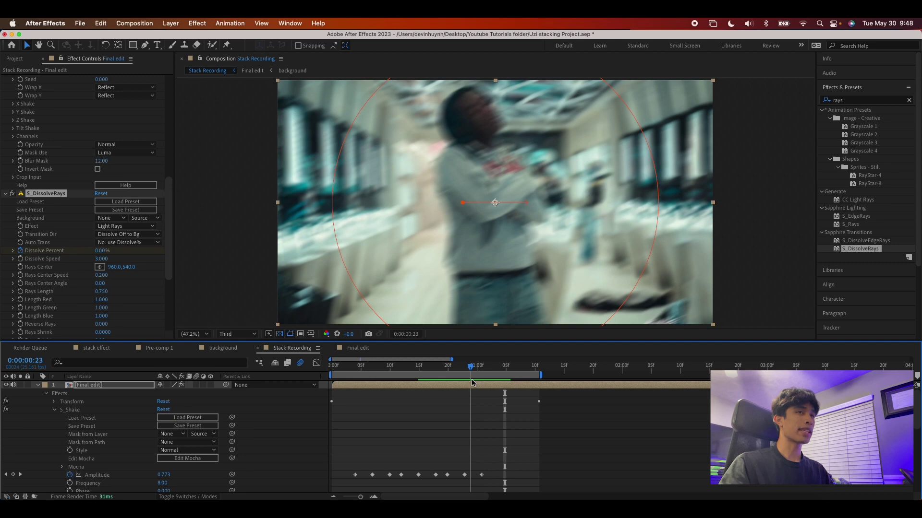
{"action": "left_click_drag", "start_coordinate": [97, 251], "coordinate": [107, 251]}
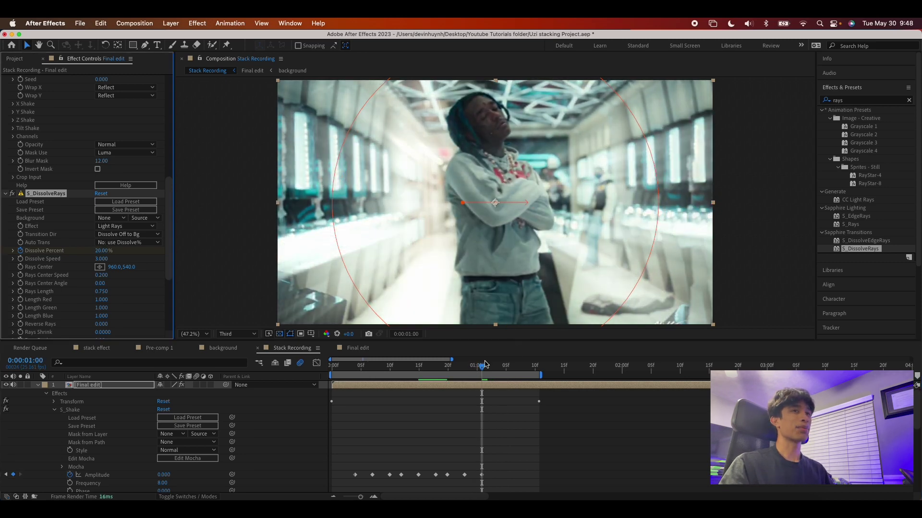
{"action": "left_click_drag", "start_coordinate": [486, 364], "coordinate": [514, 364]}
{"action": "left_click_drag", "start_coordinate": [113, 252], "coordinate": [89, 254]}
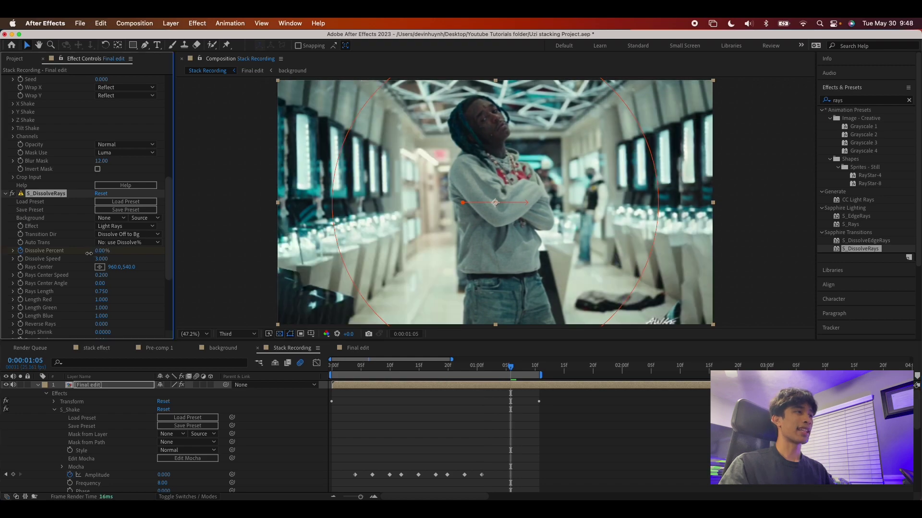
- Play the composition back several times to preview the dissolve-rays transition
{"action": "key", "text": "space"}
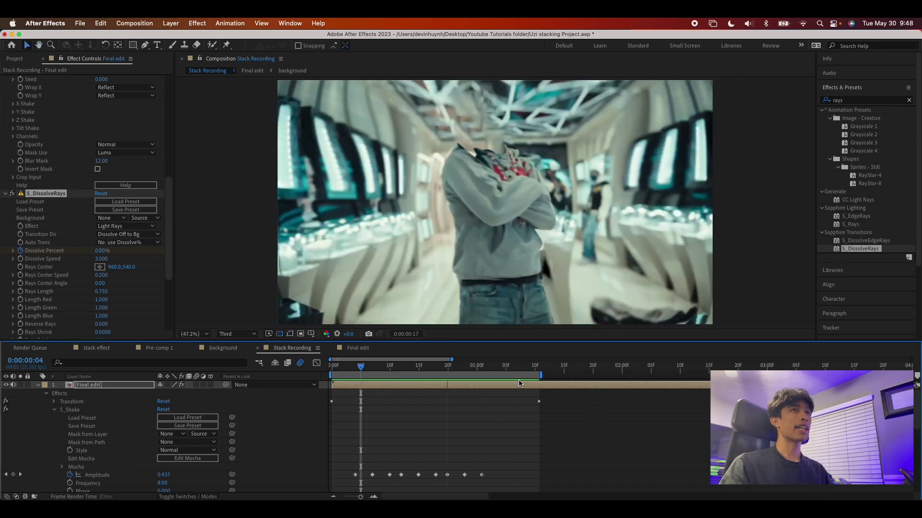
{"action": "key", "text": "space"}
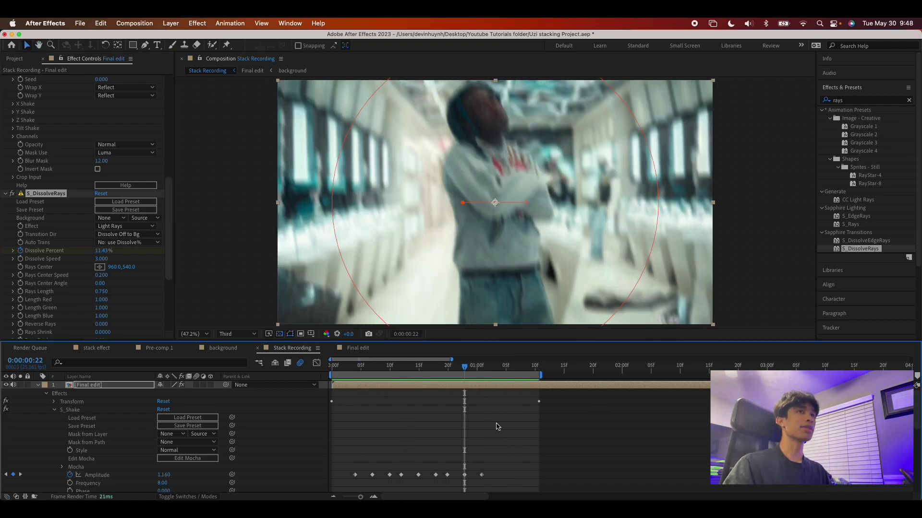
{"action": "key", "text": "space"}
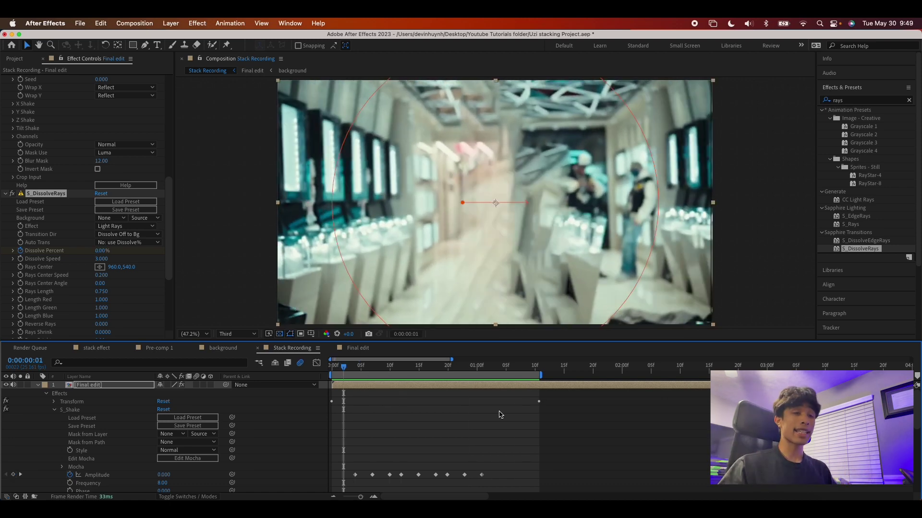
{"action": "key", "text": "space"}
{"action": "key", "text": "space"}
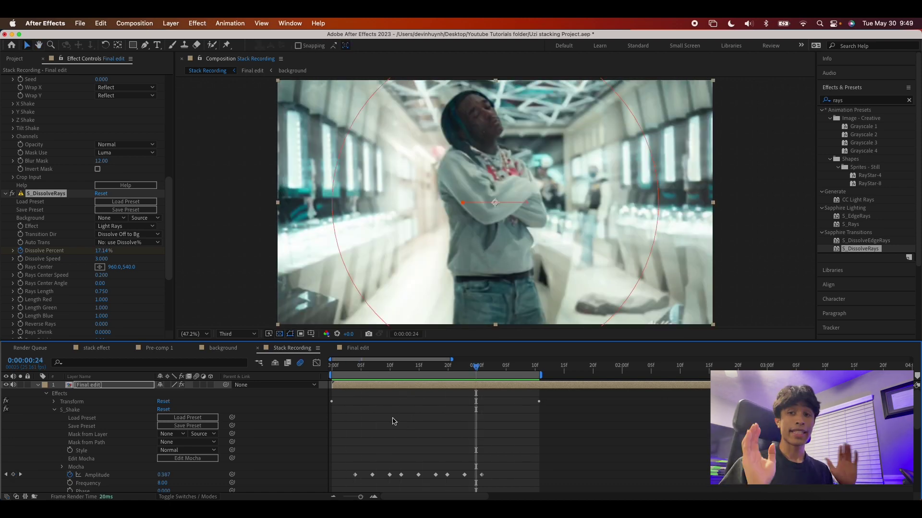